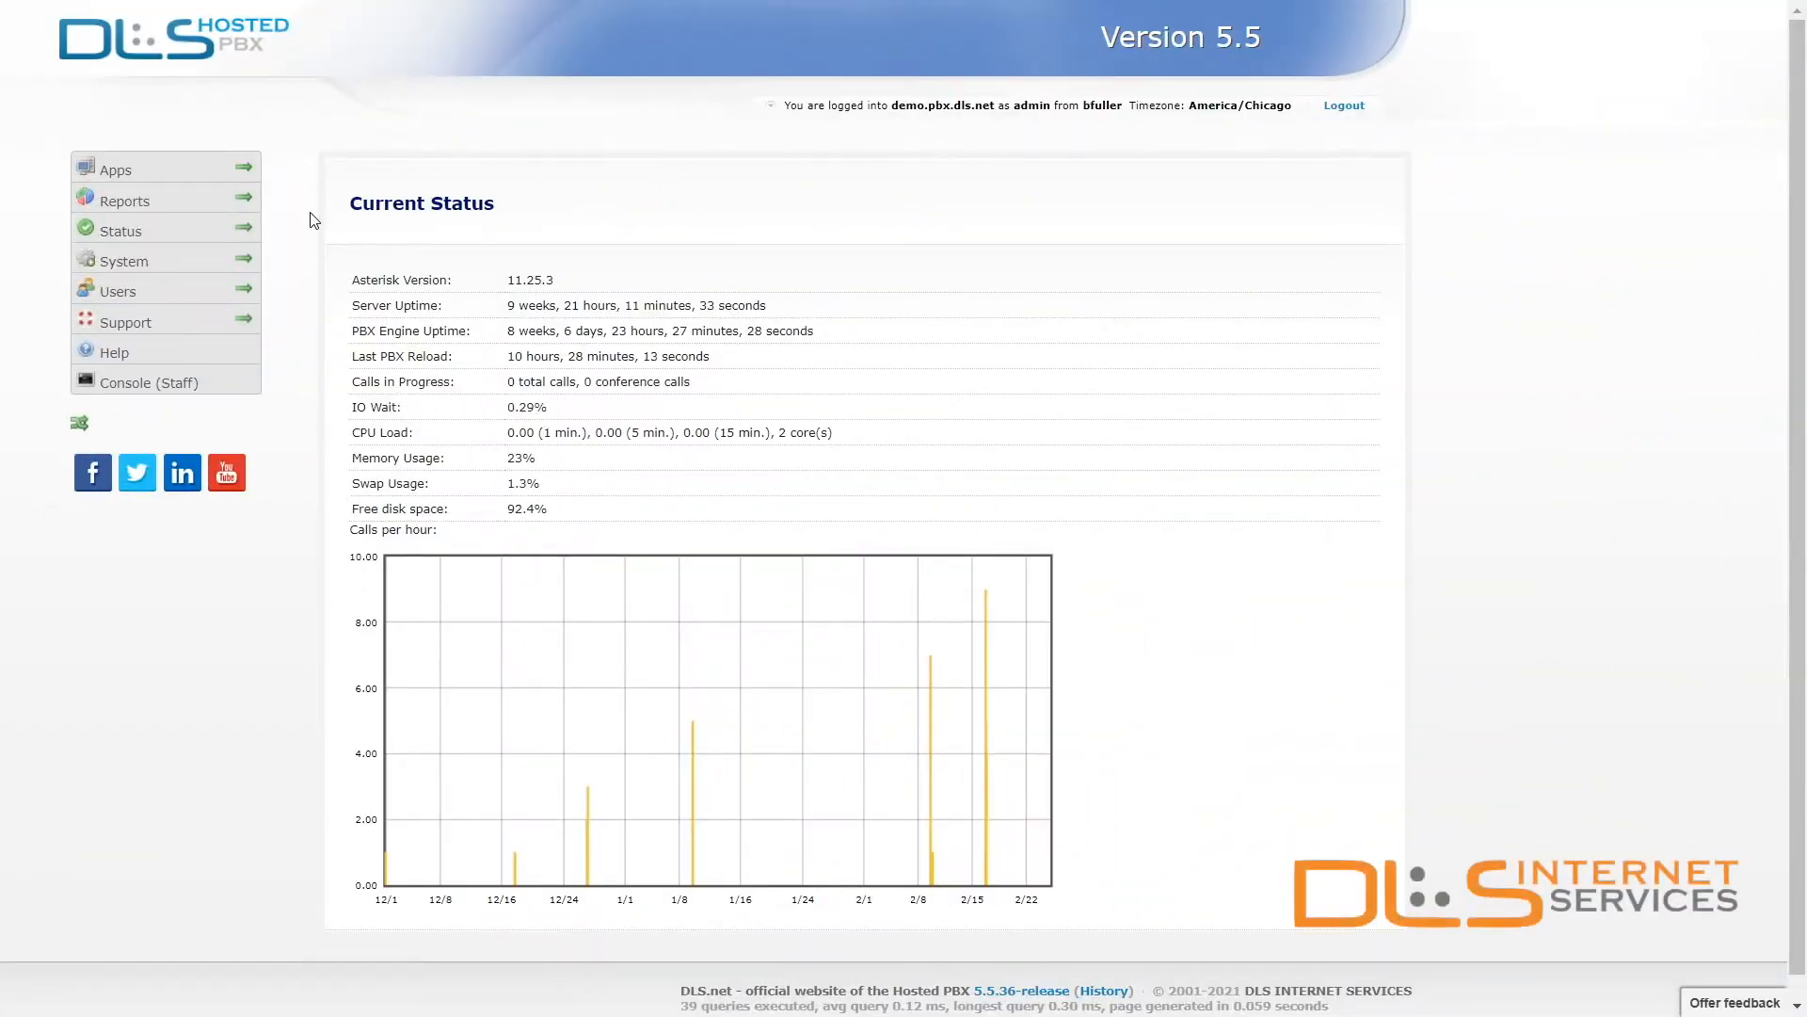
Start a new entry in the system office hours list with the description Weekday Business Hours.
mouse_move(223, 264)
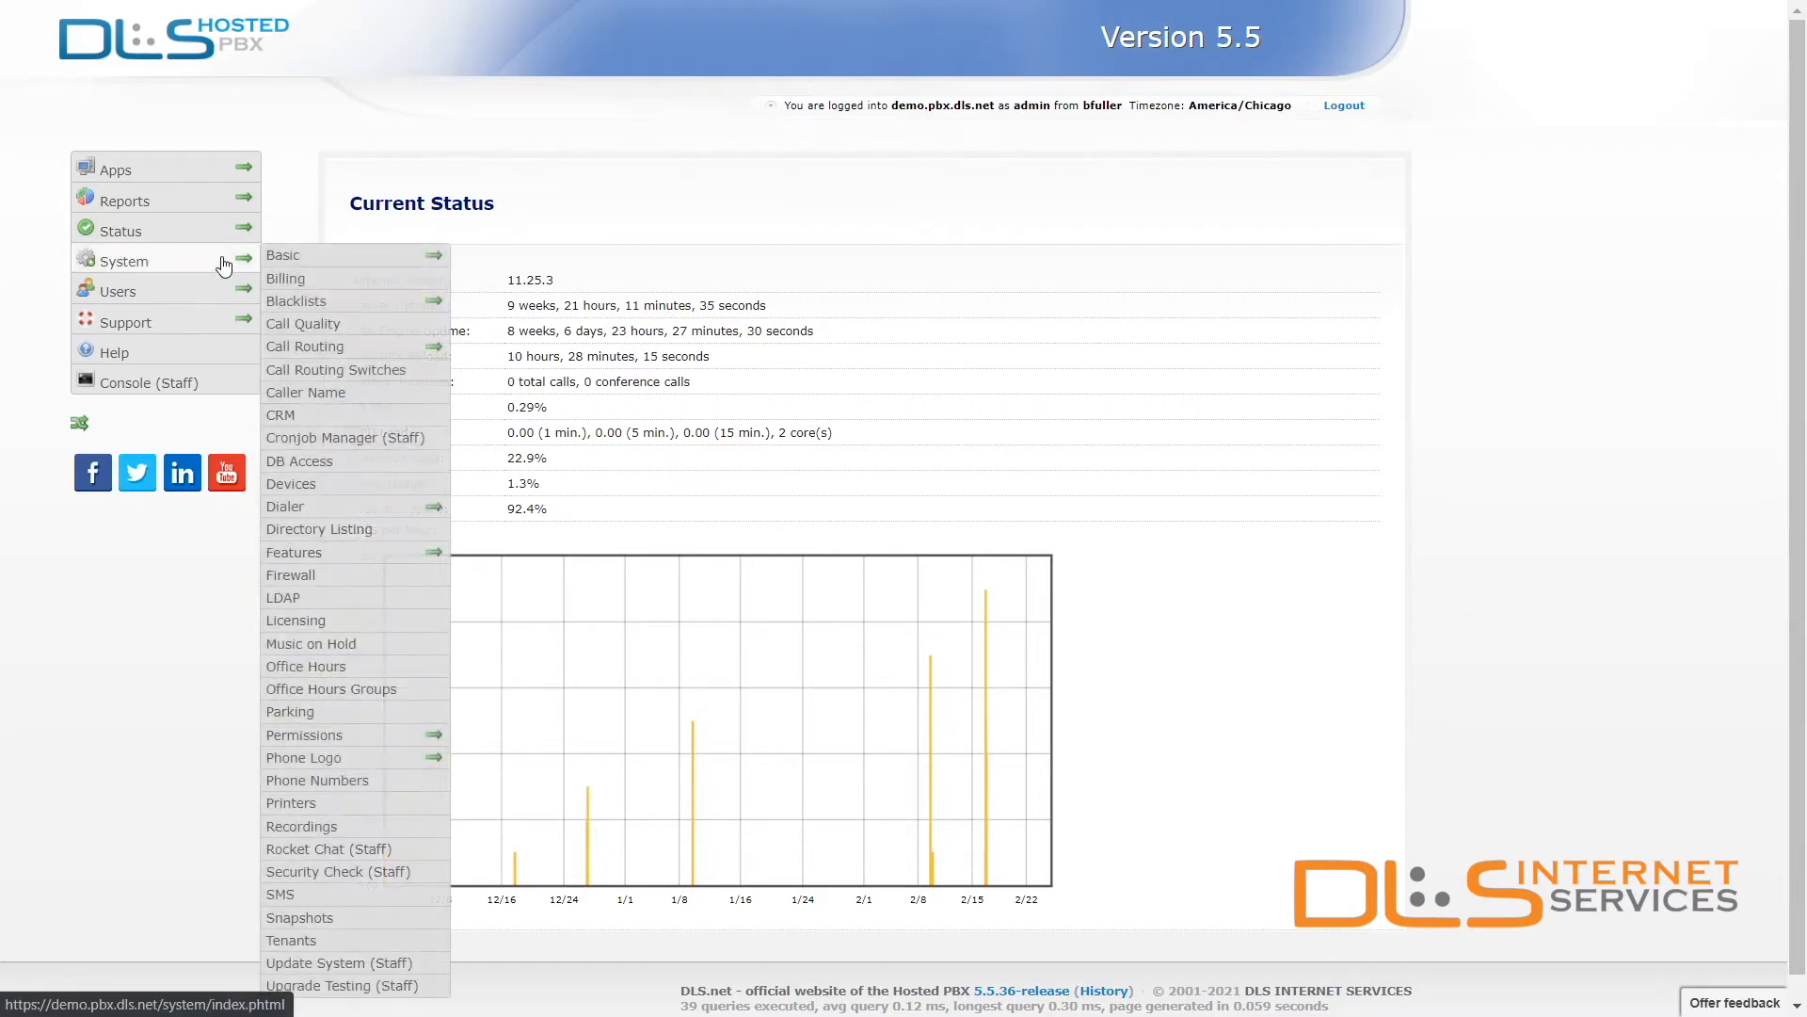
click(381, 677)
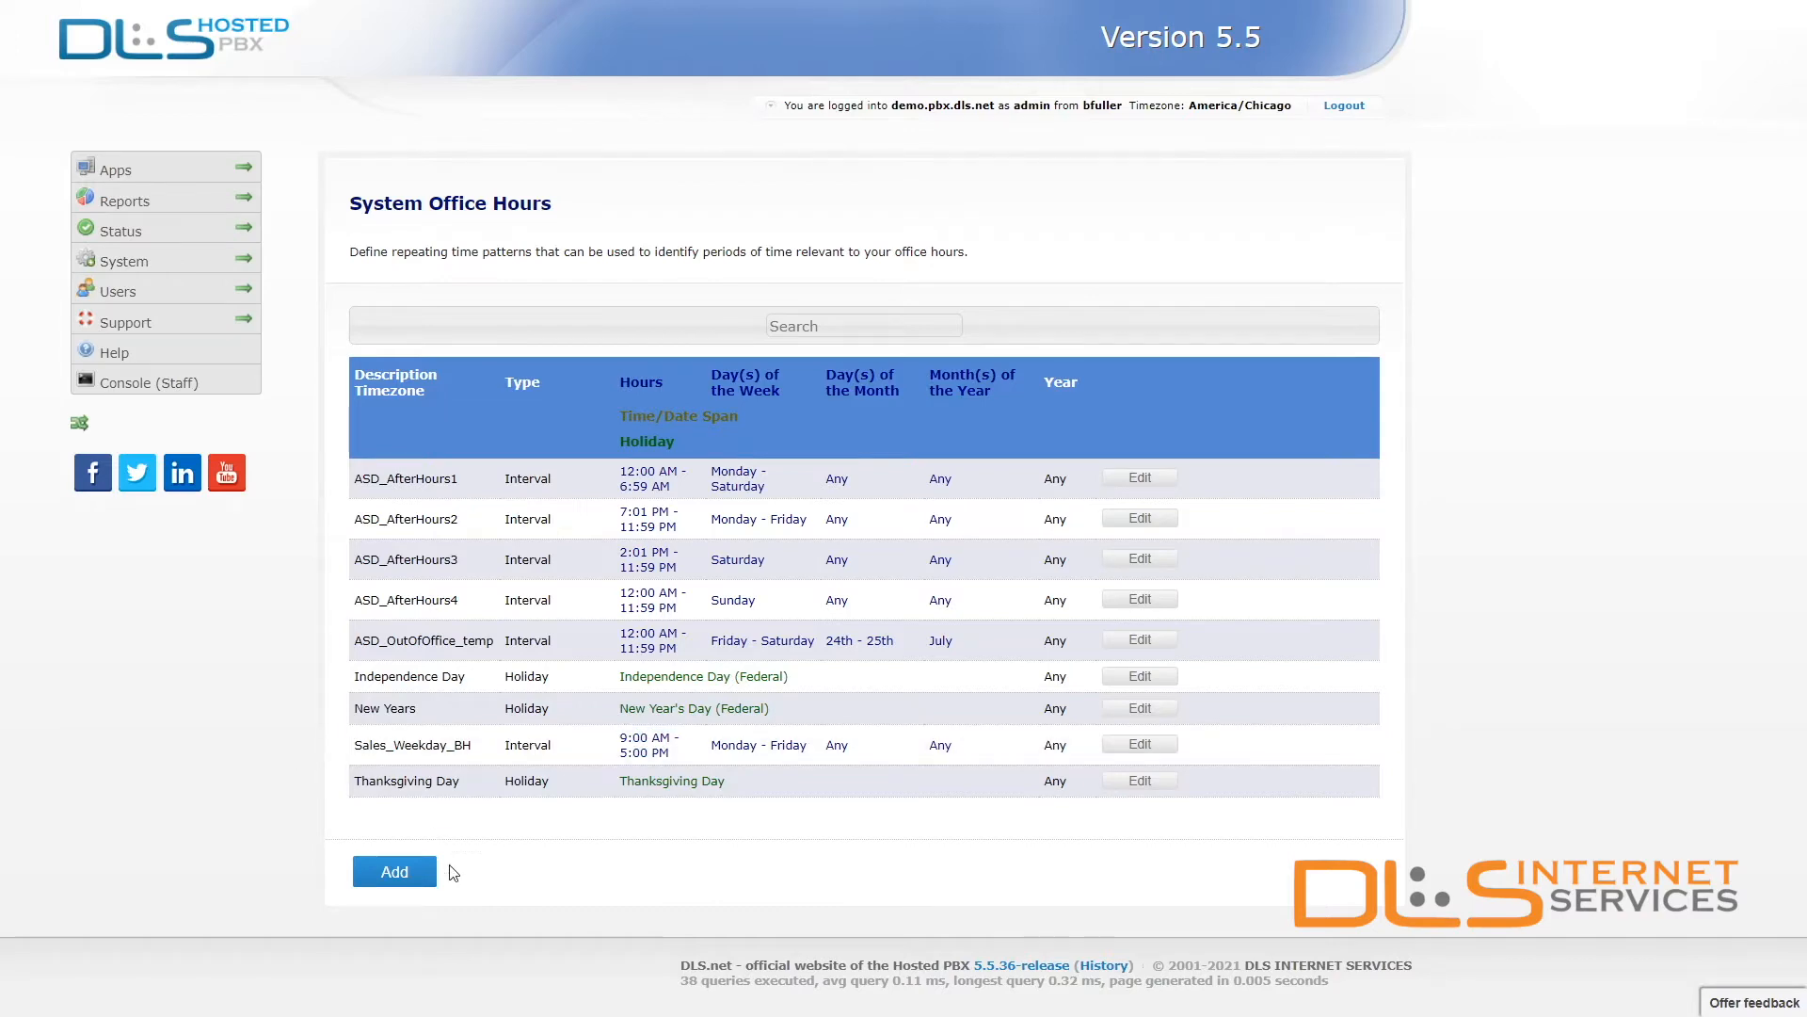
click(423, 883)
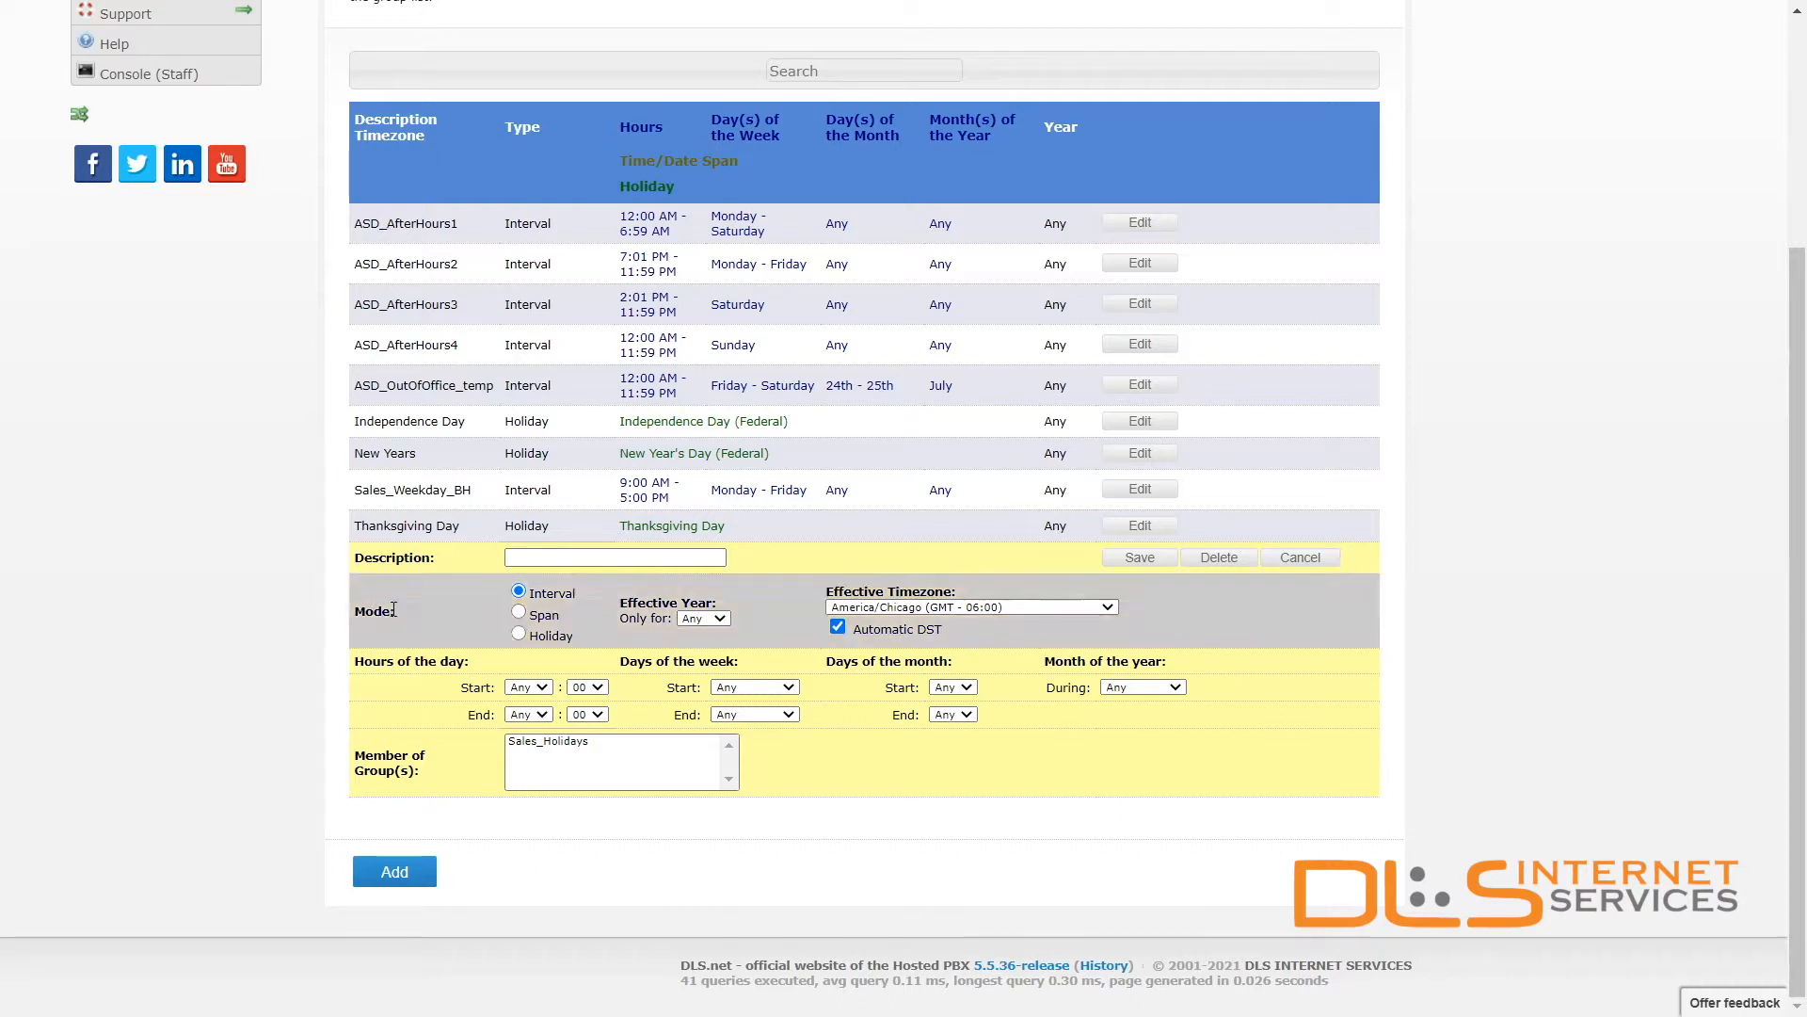
click(609, 558)
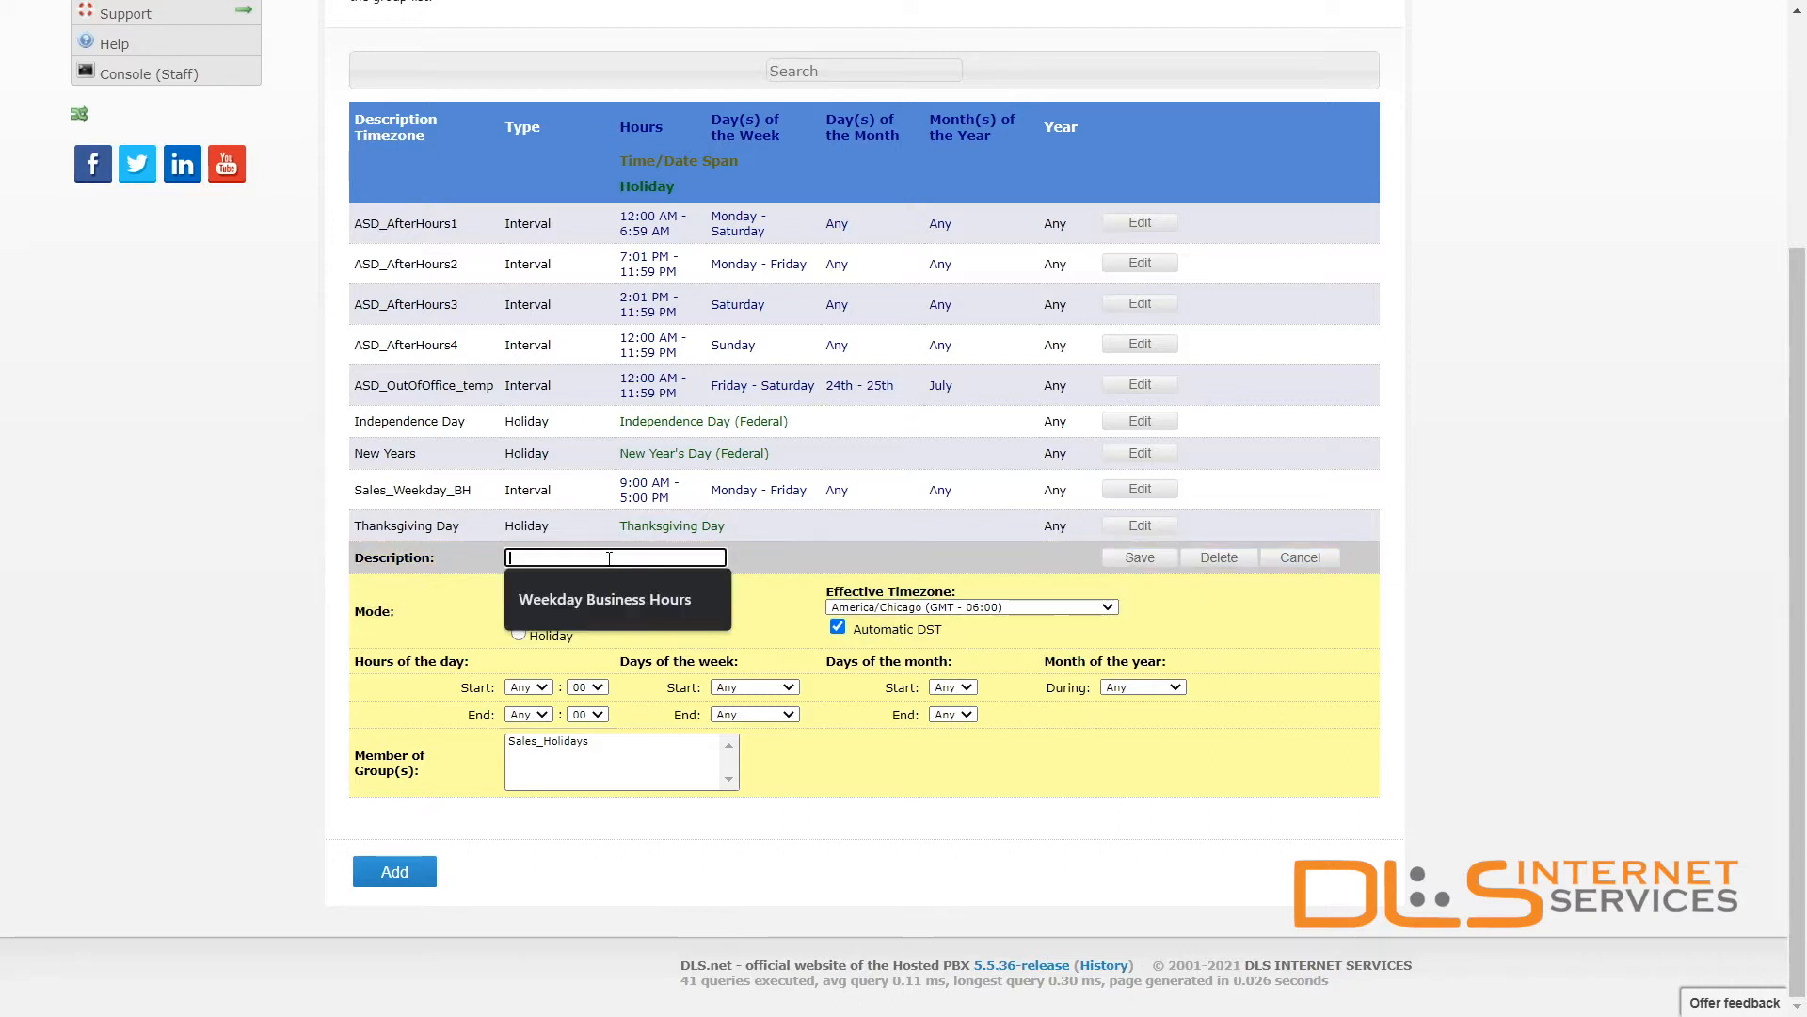
click(669, 597)
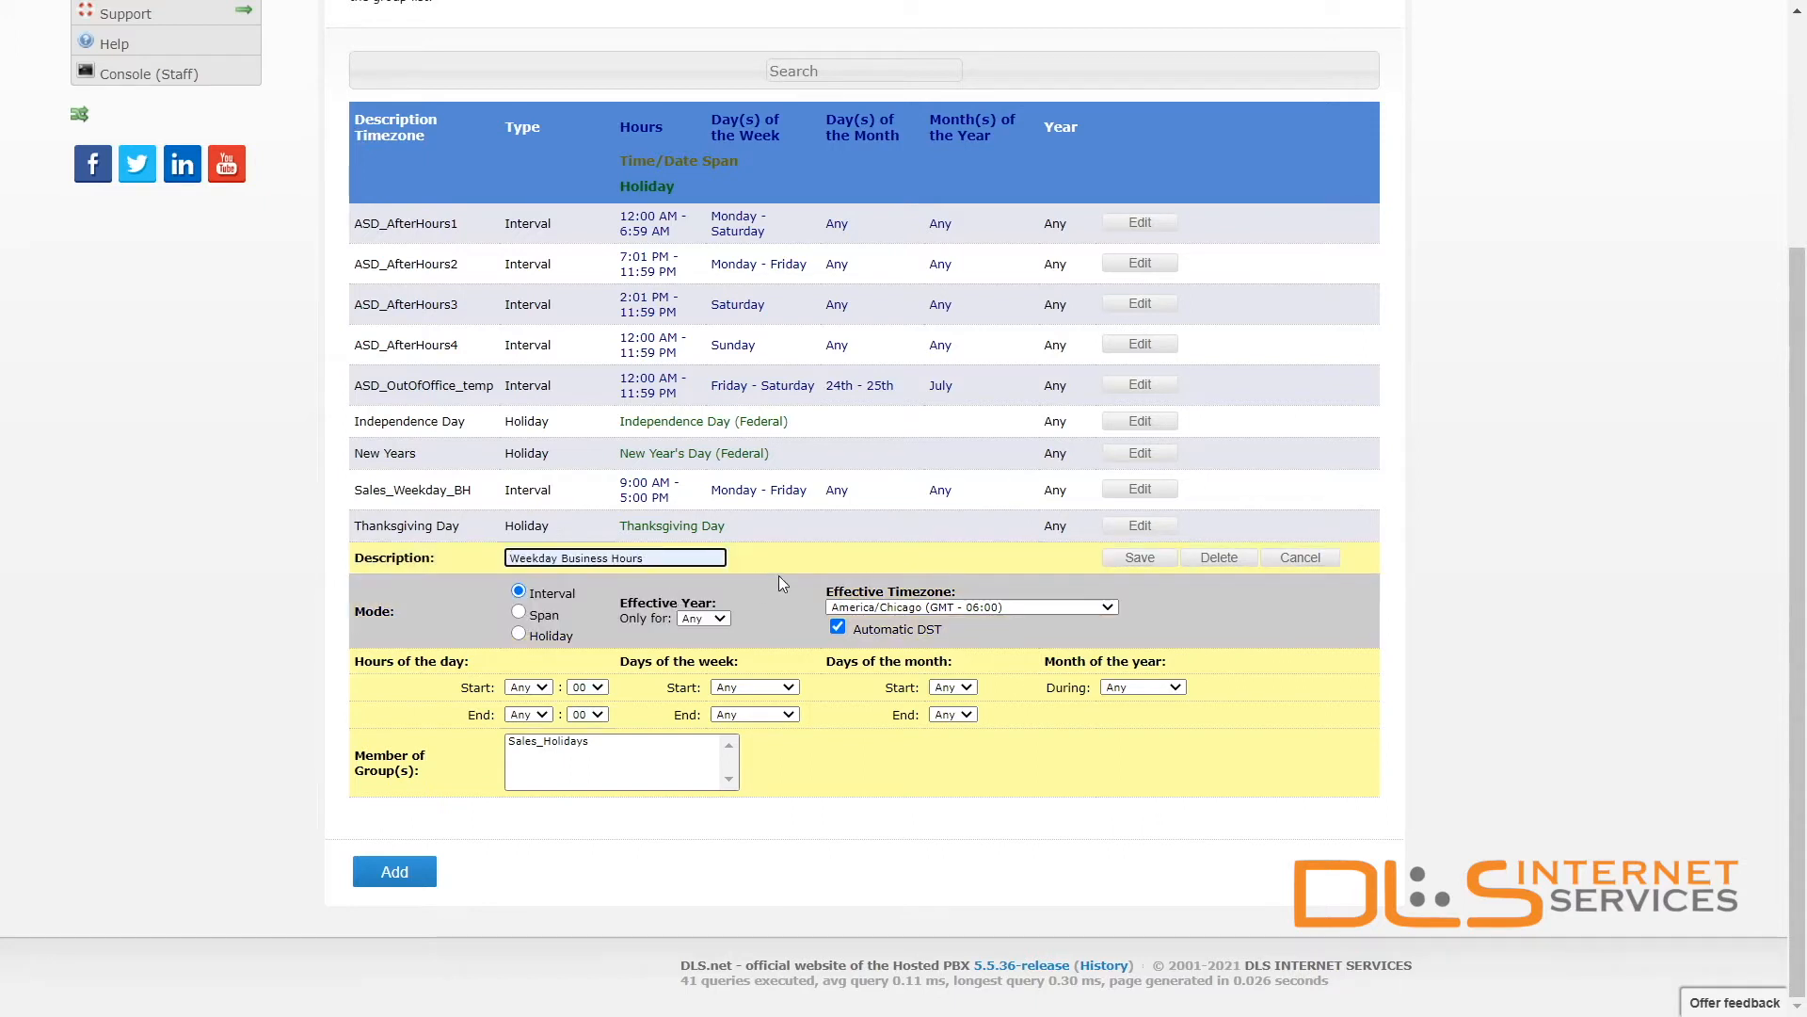
click(405, 618)
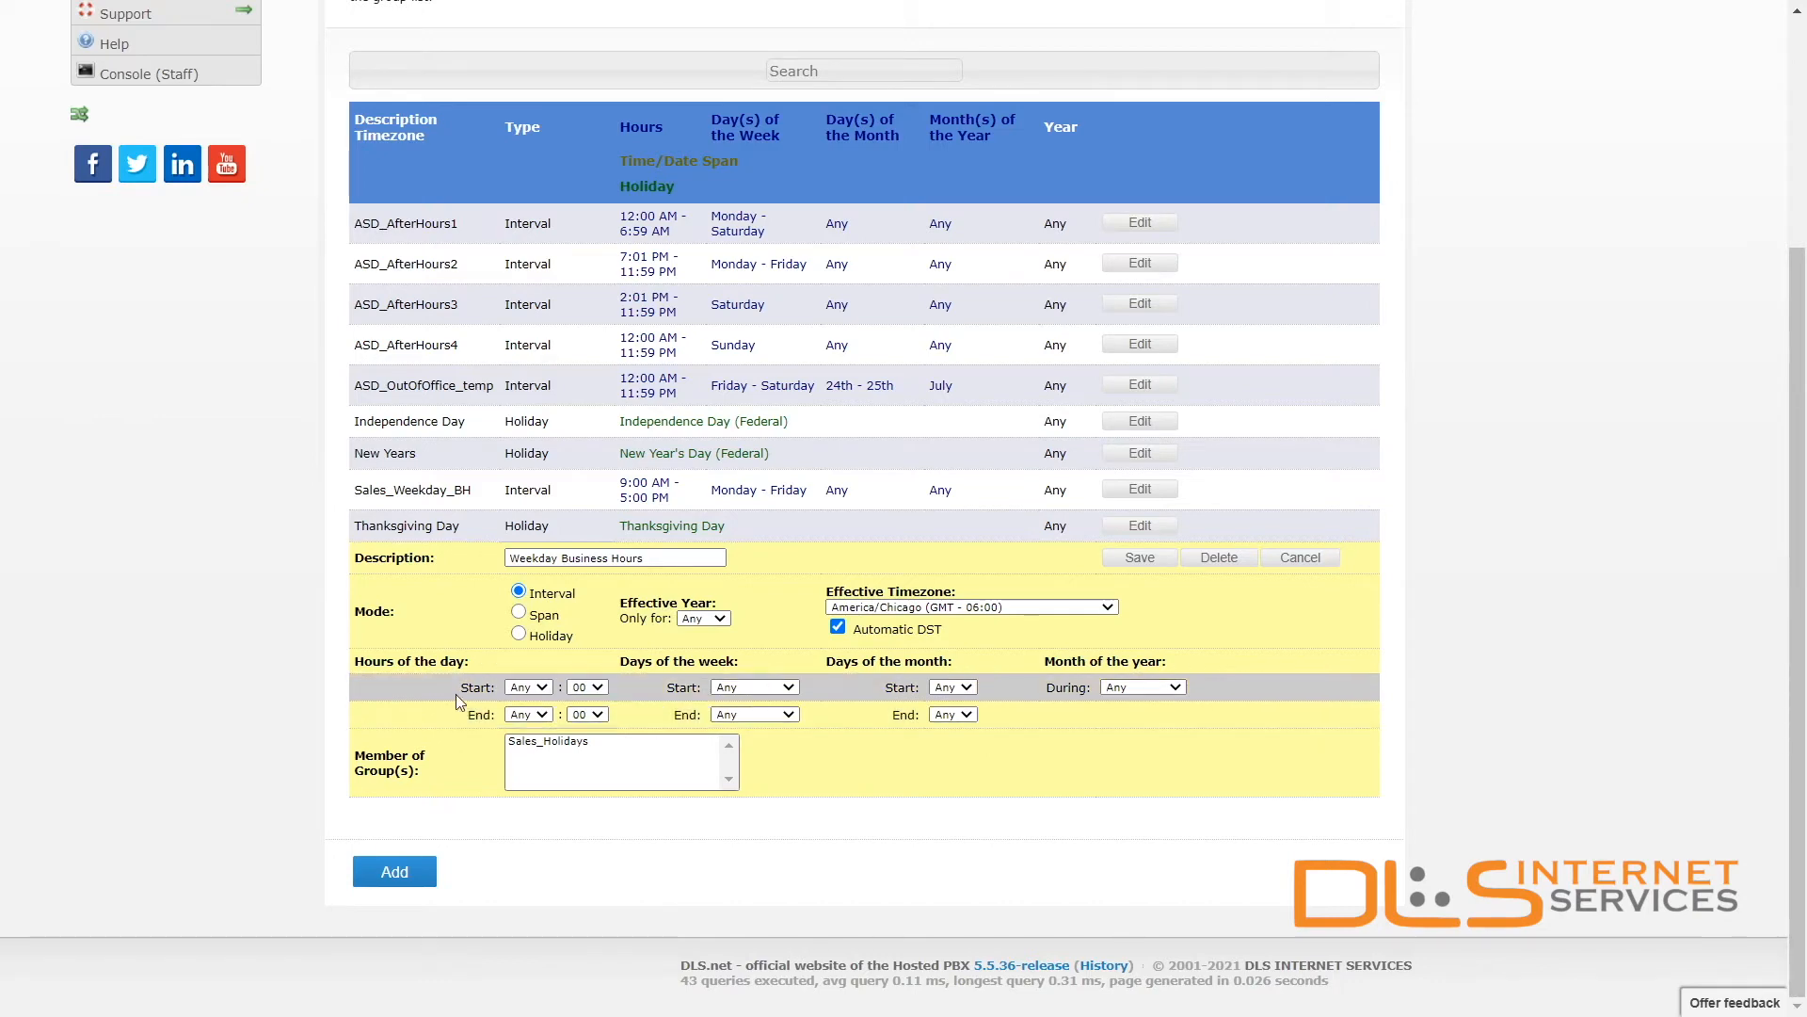
Set the entry's hours of the day to start at 09:00 and end at 17:00.
click(544, 690)
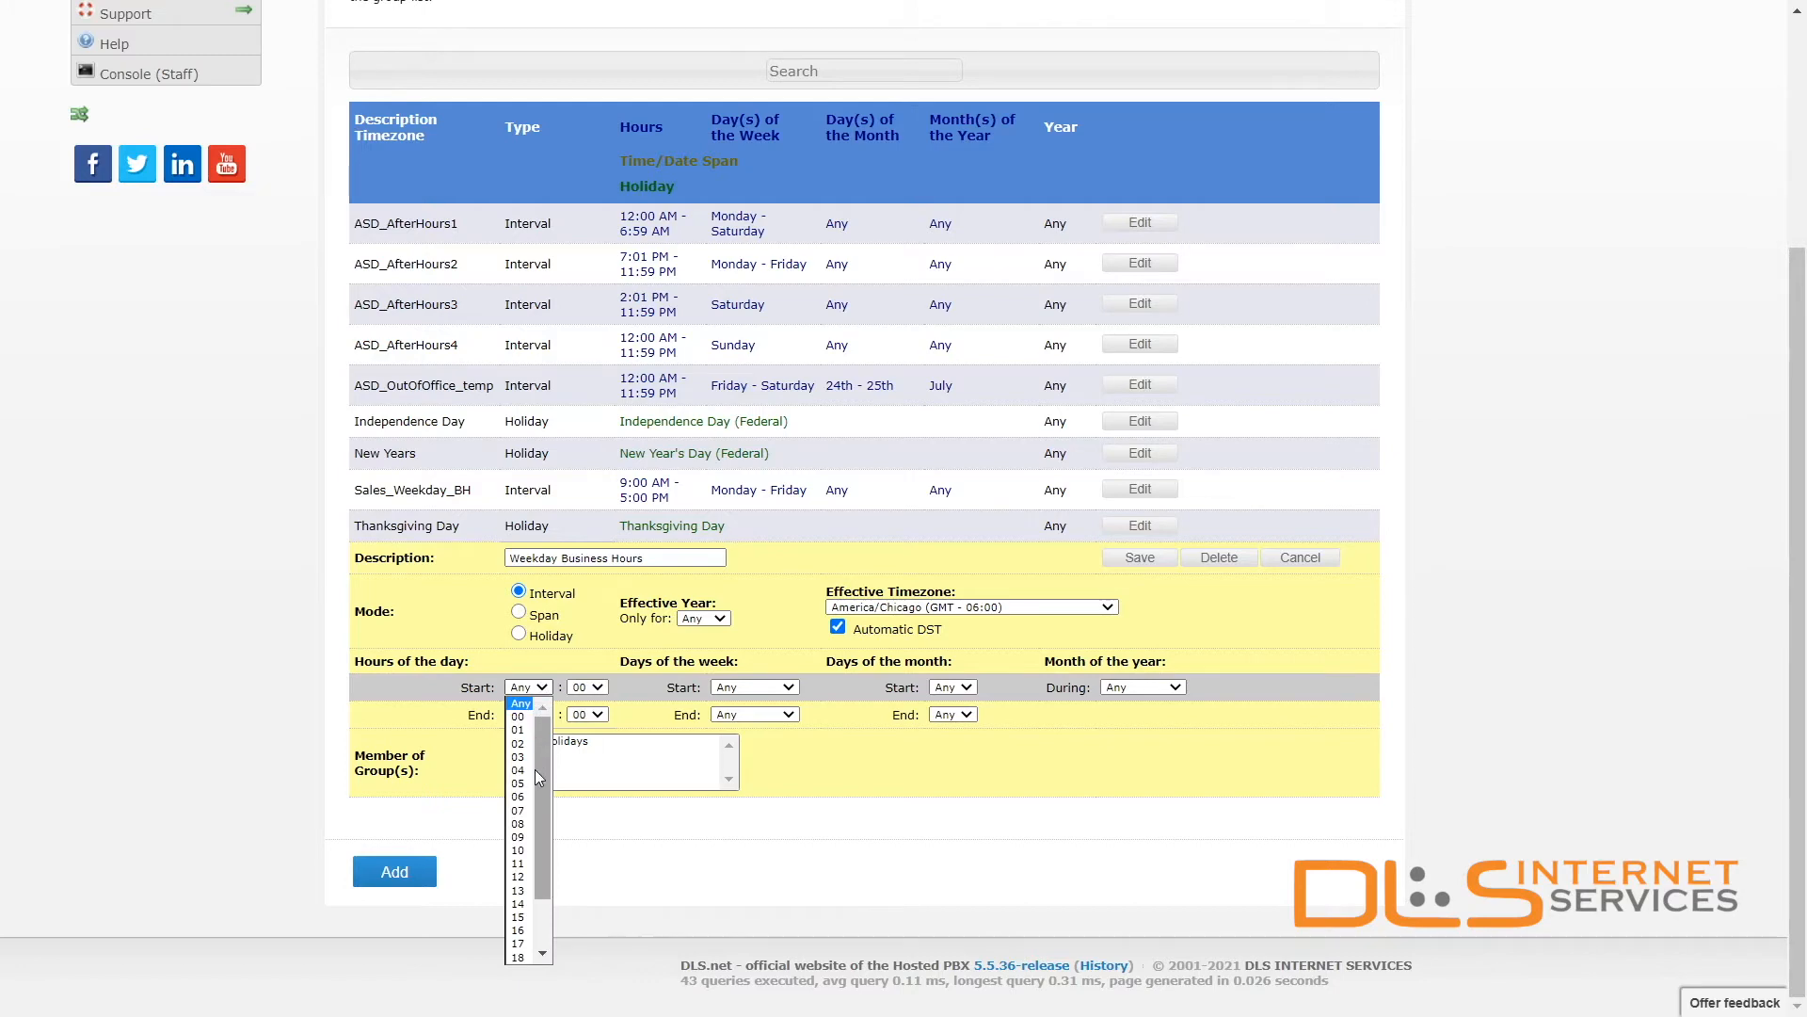
click(530, 837)
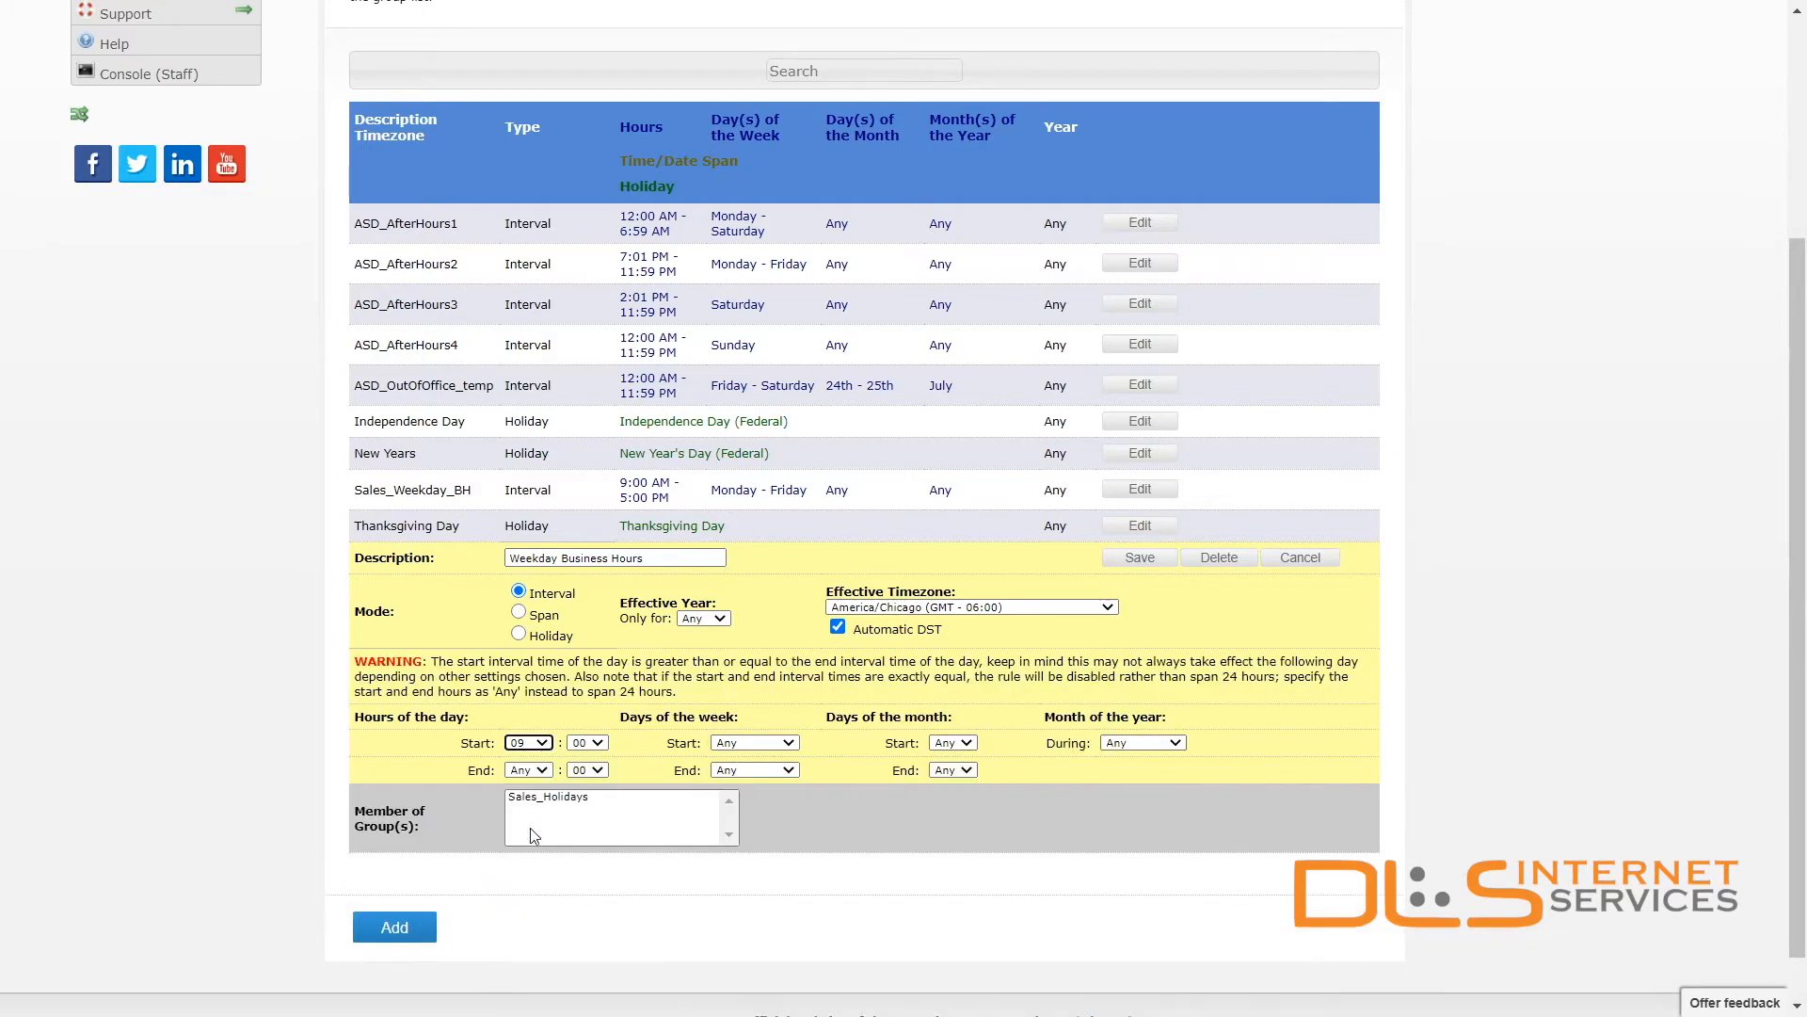
click(529, 772)
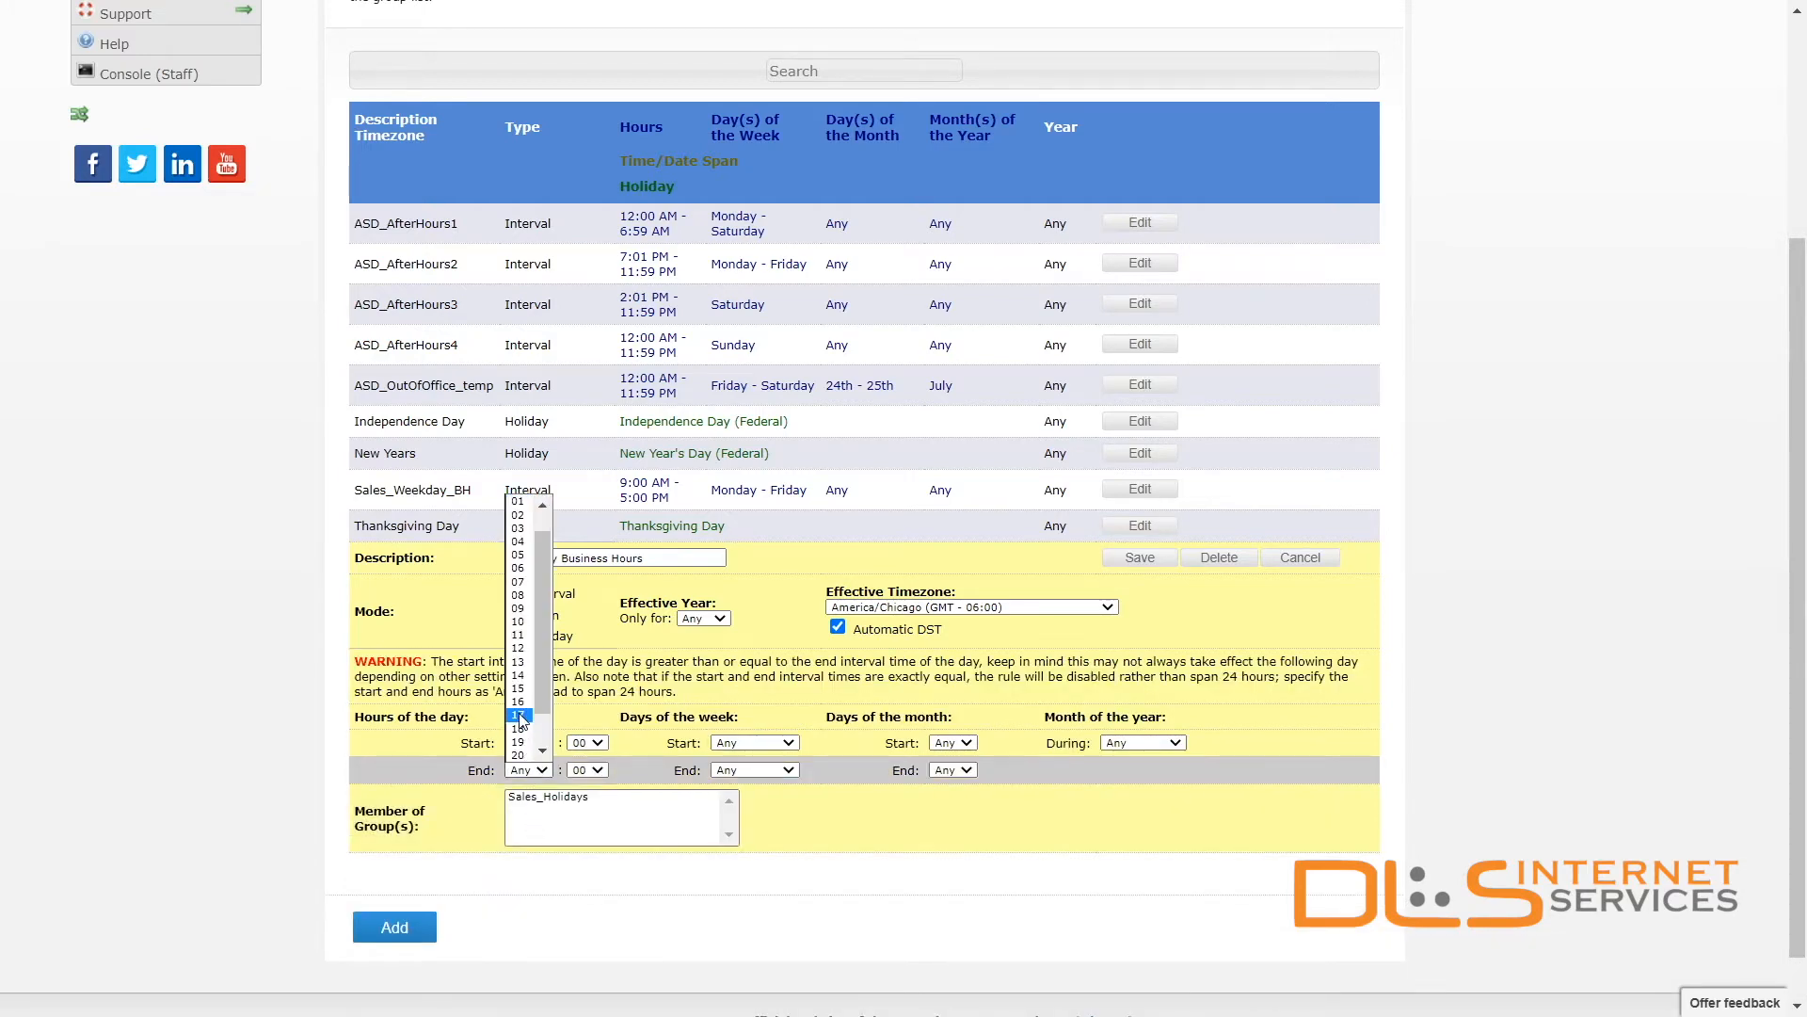
click(521, 740)
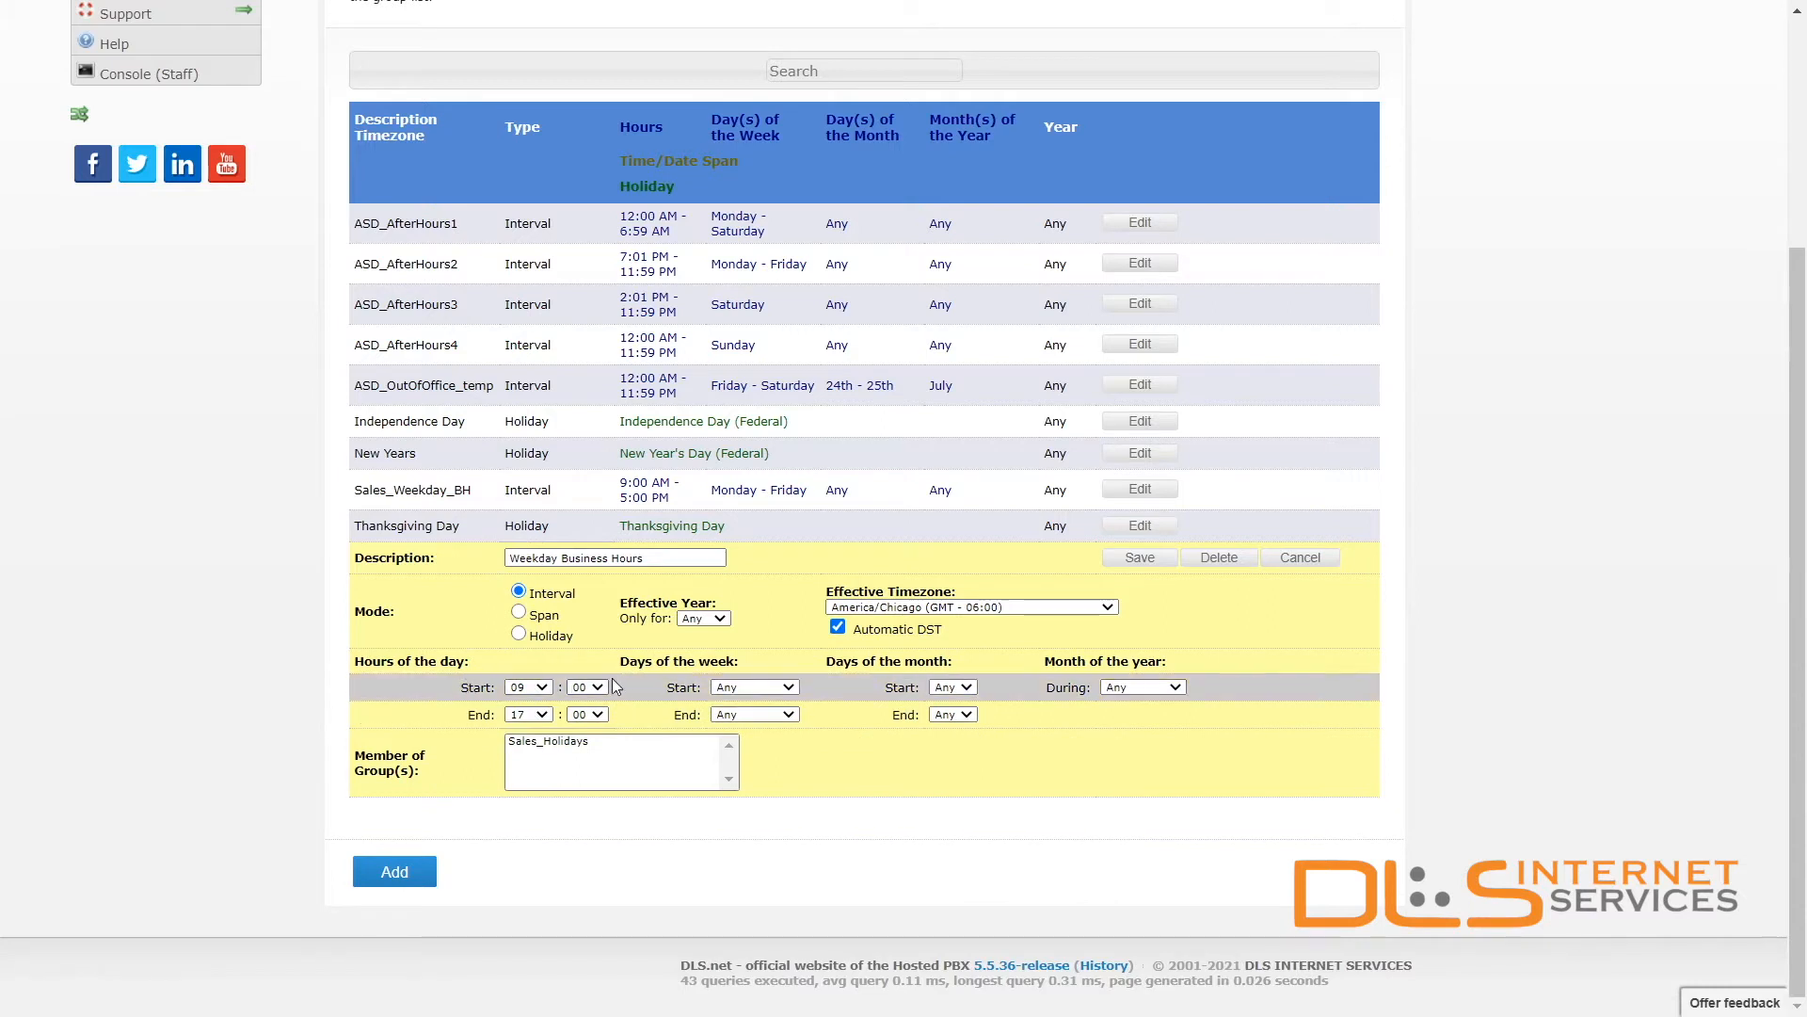
Set the entry's days of the week from Monday to Friday and save the office hours entry.
click(761, 694)
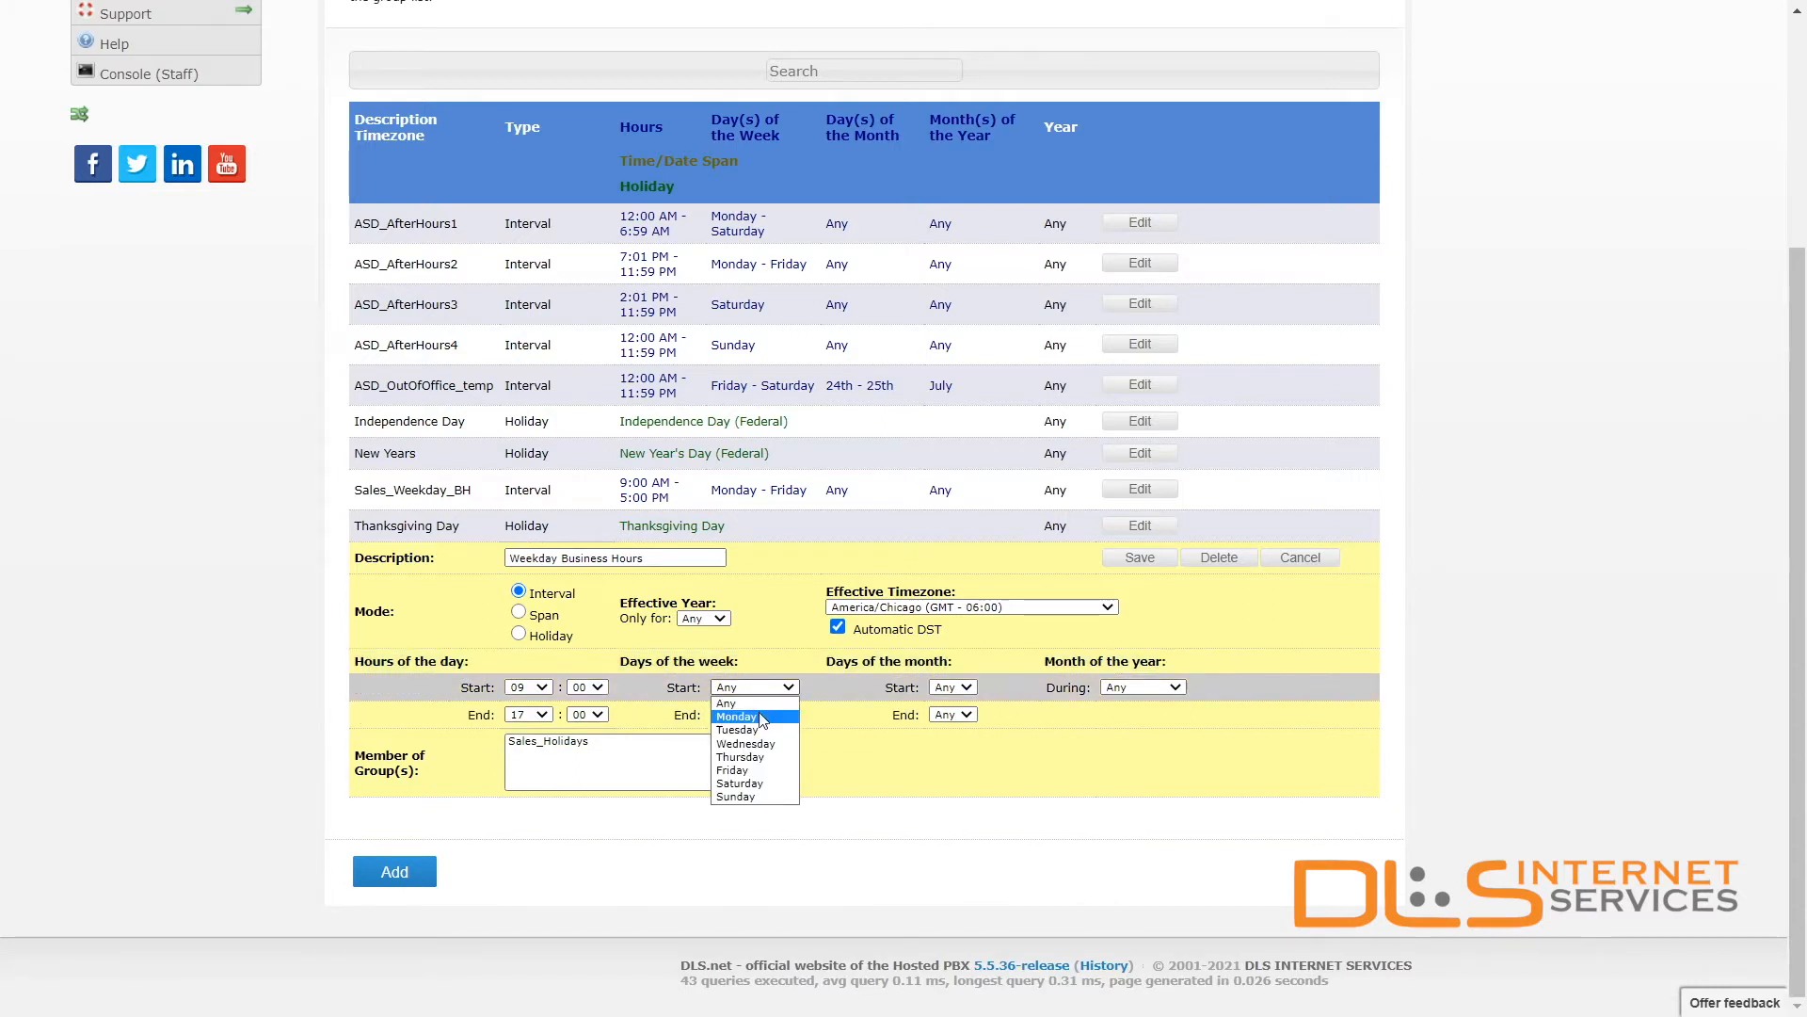
click(762, 716)
click(762, 717)
click(744, 798)
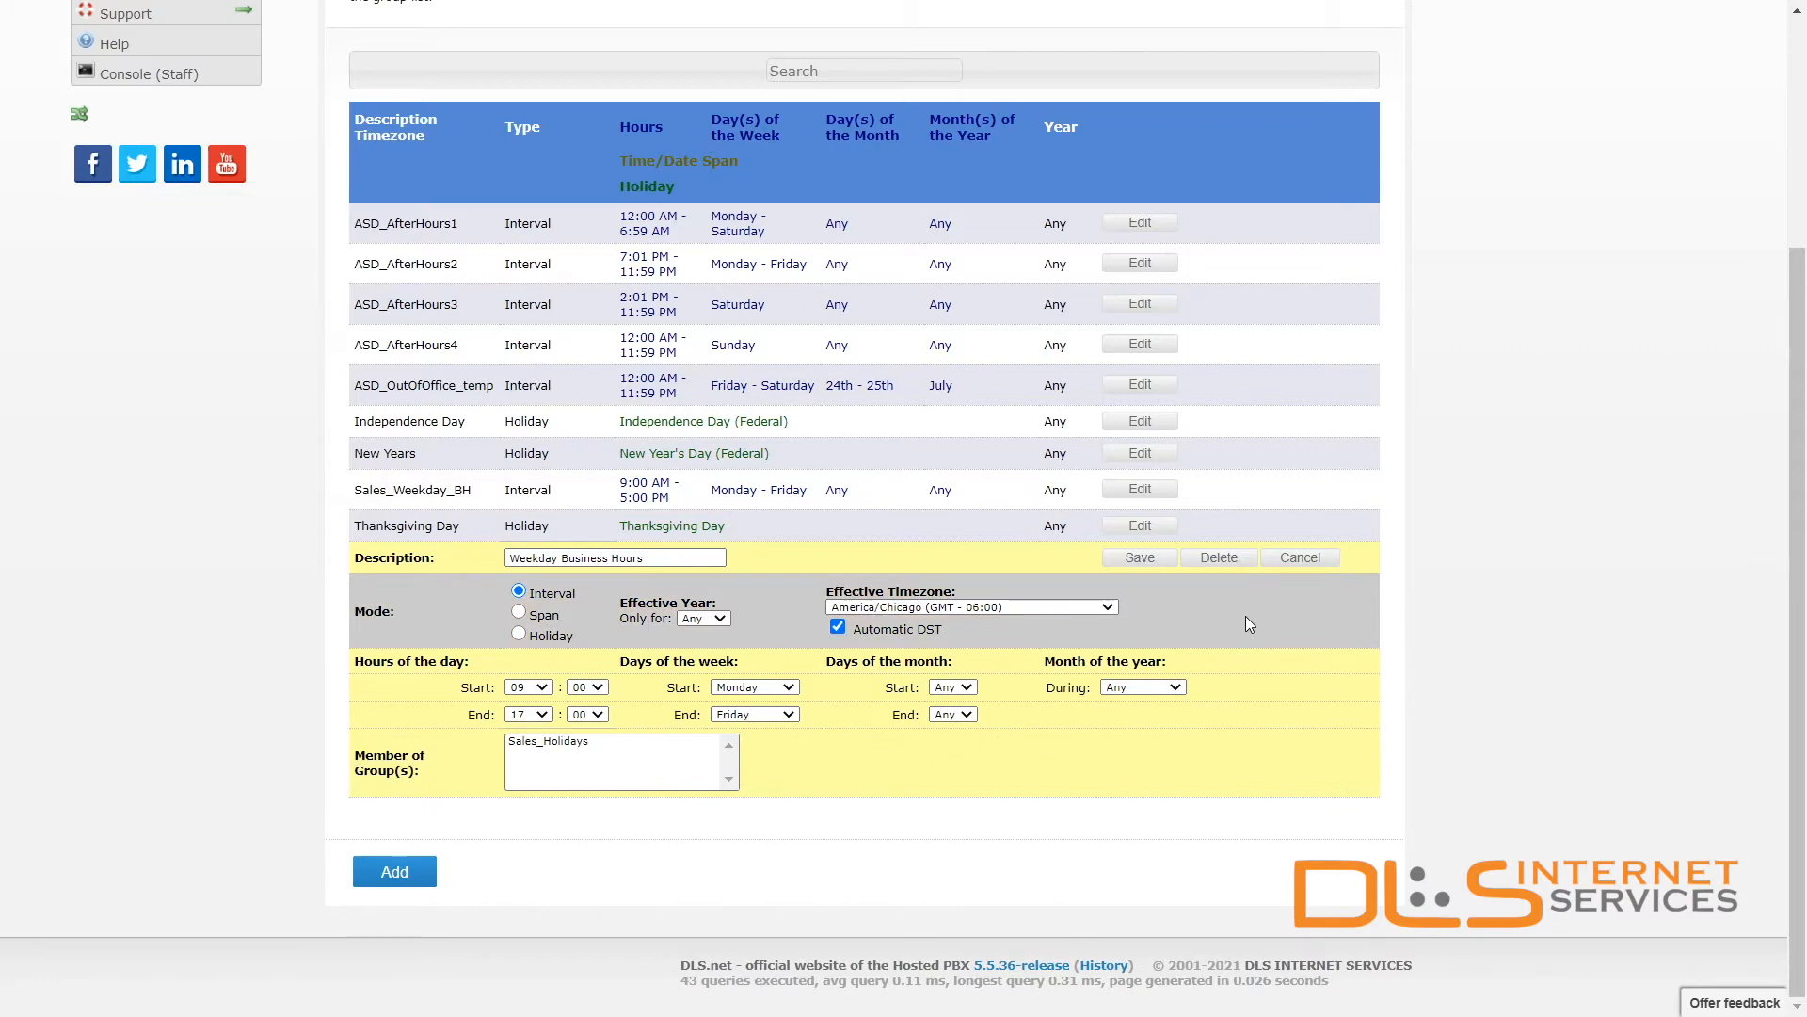
click(1140, 557)
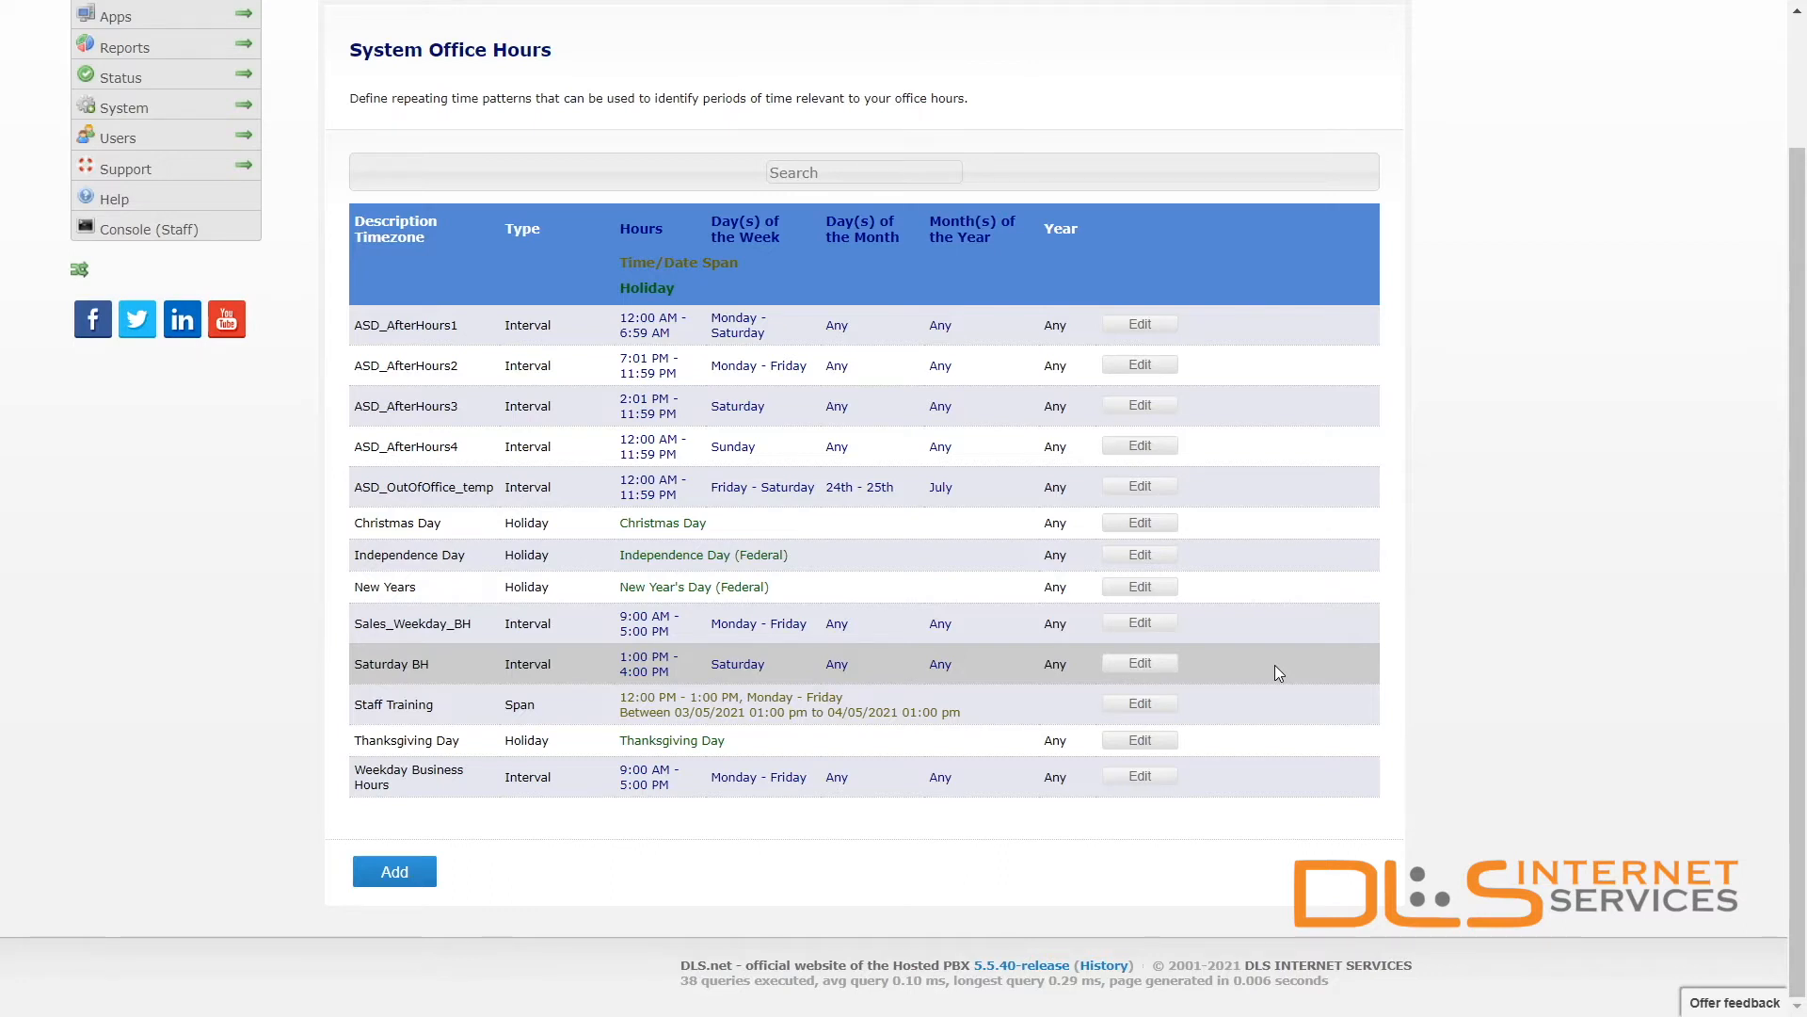
Examine the settings of the Saturday BH, Staff Training and Thanksgiving Day entries, including the available holidays, without changing them.
click(1161, 667)
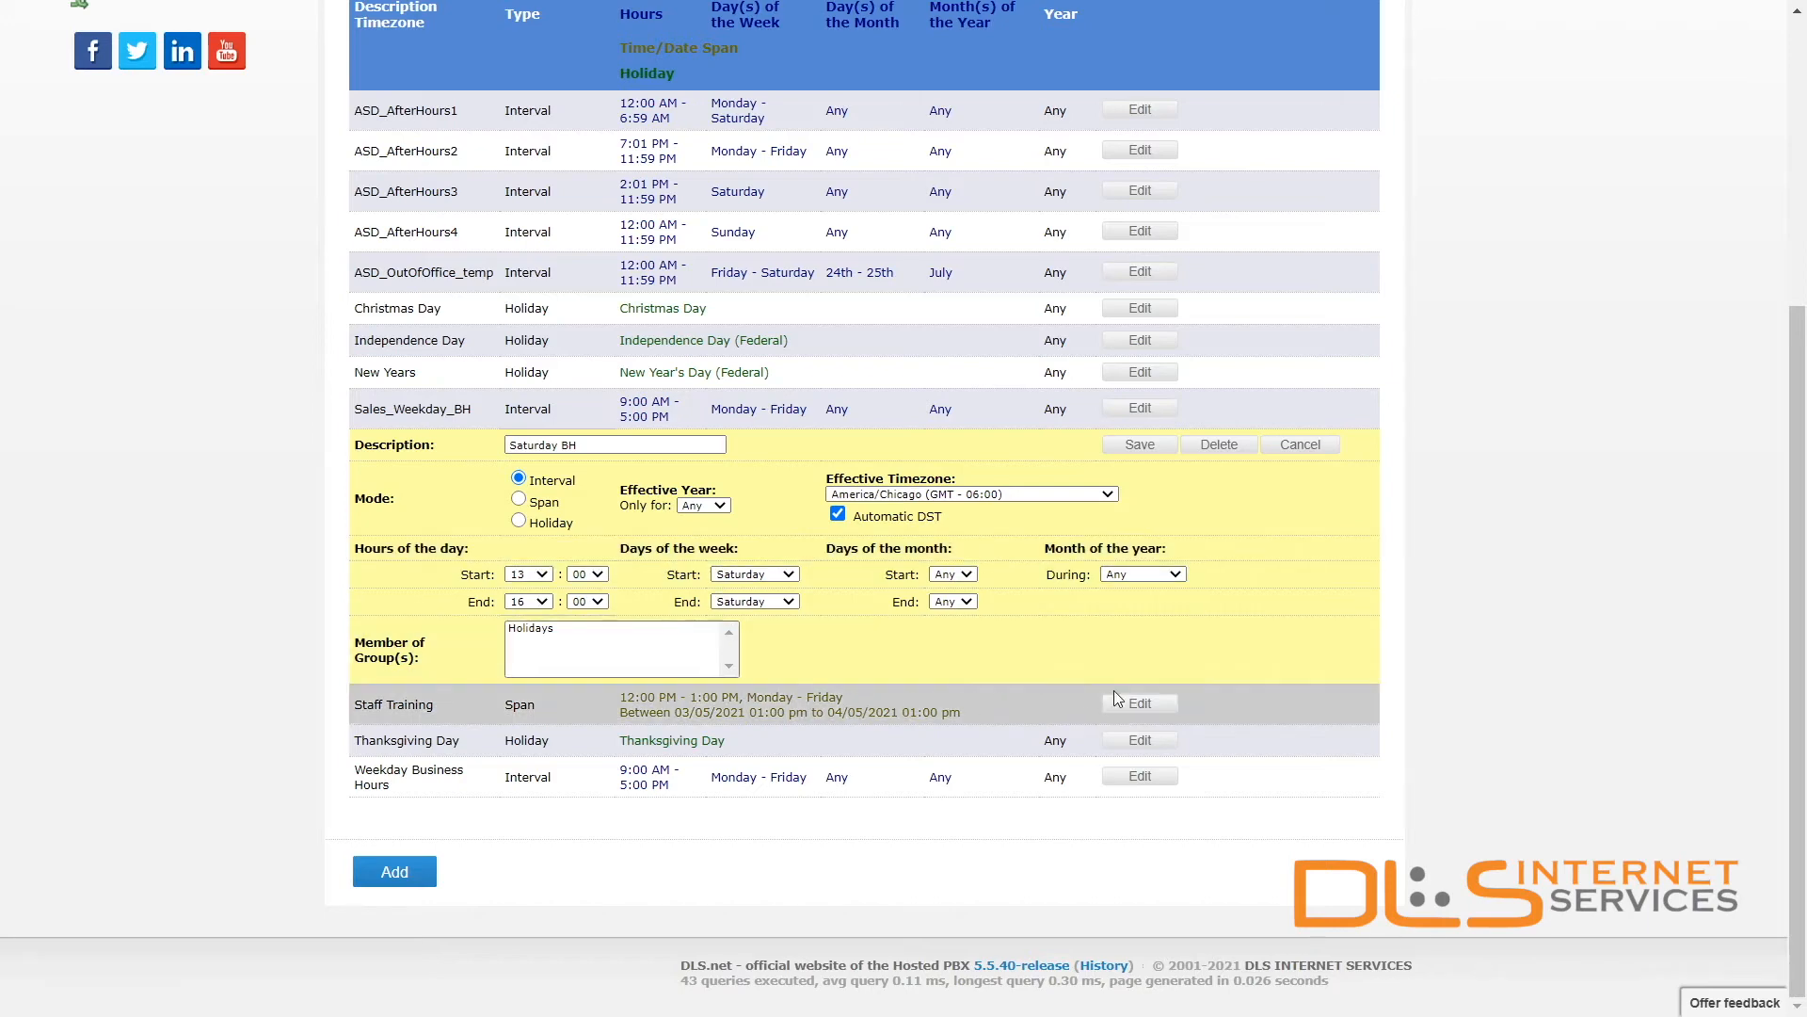
click(1130, 708)
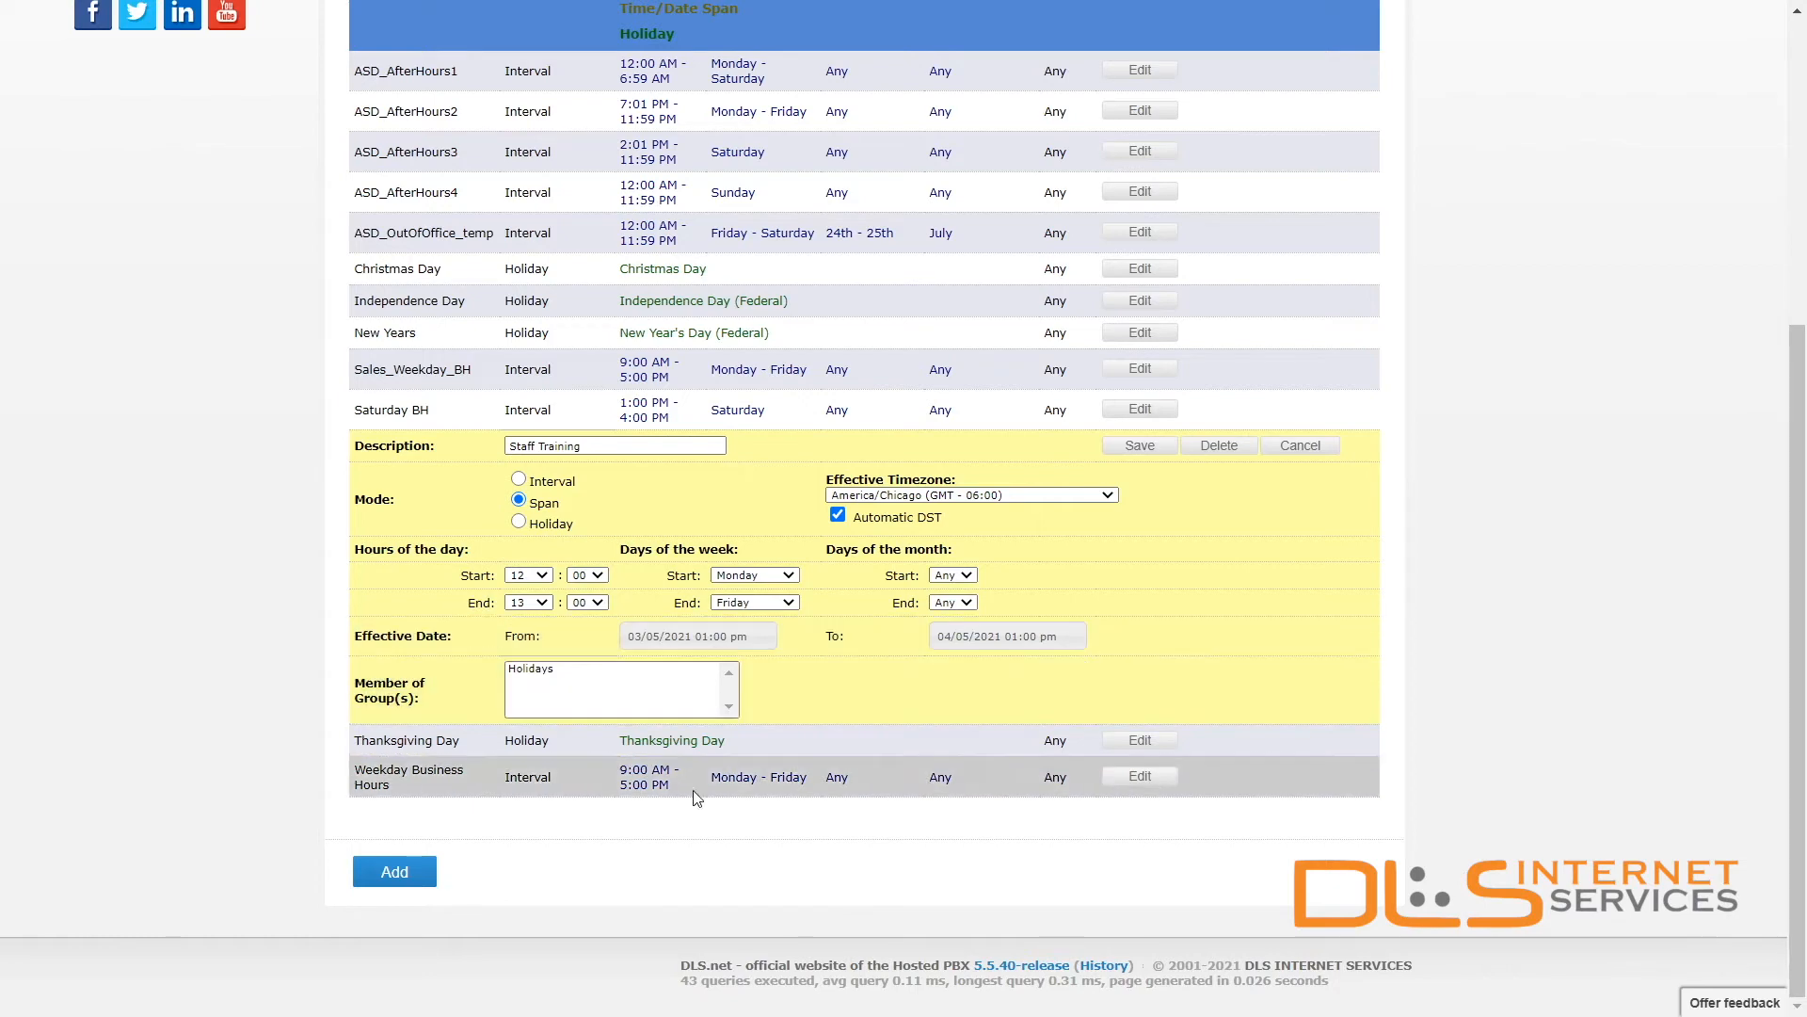
click(1140, 740)
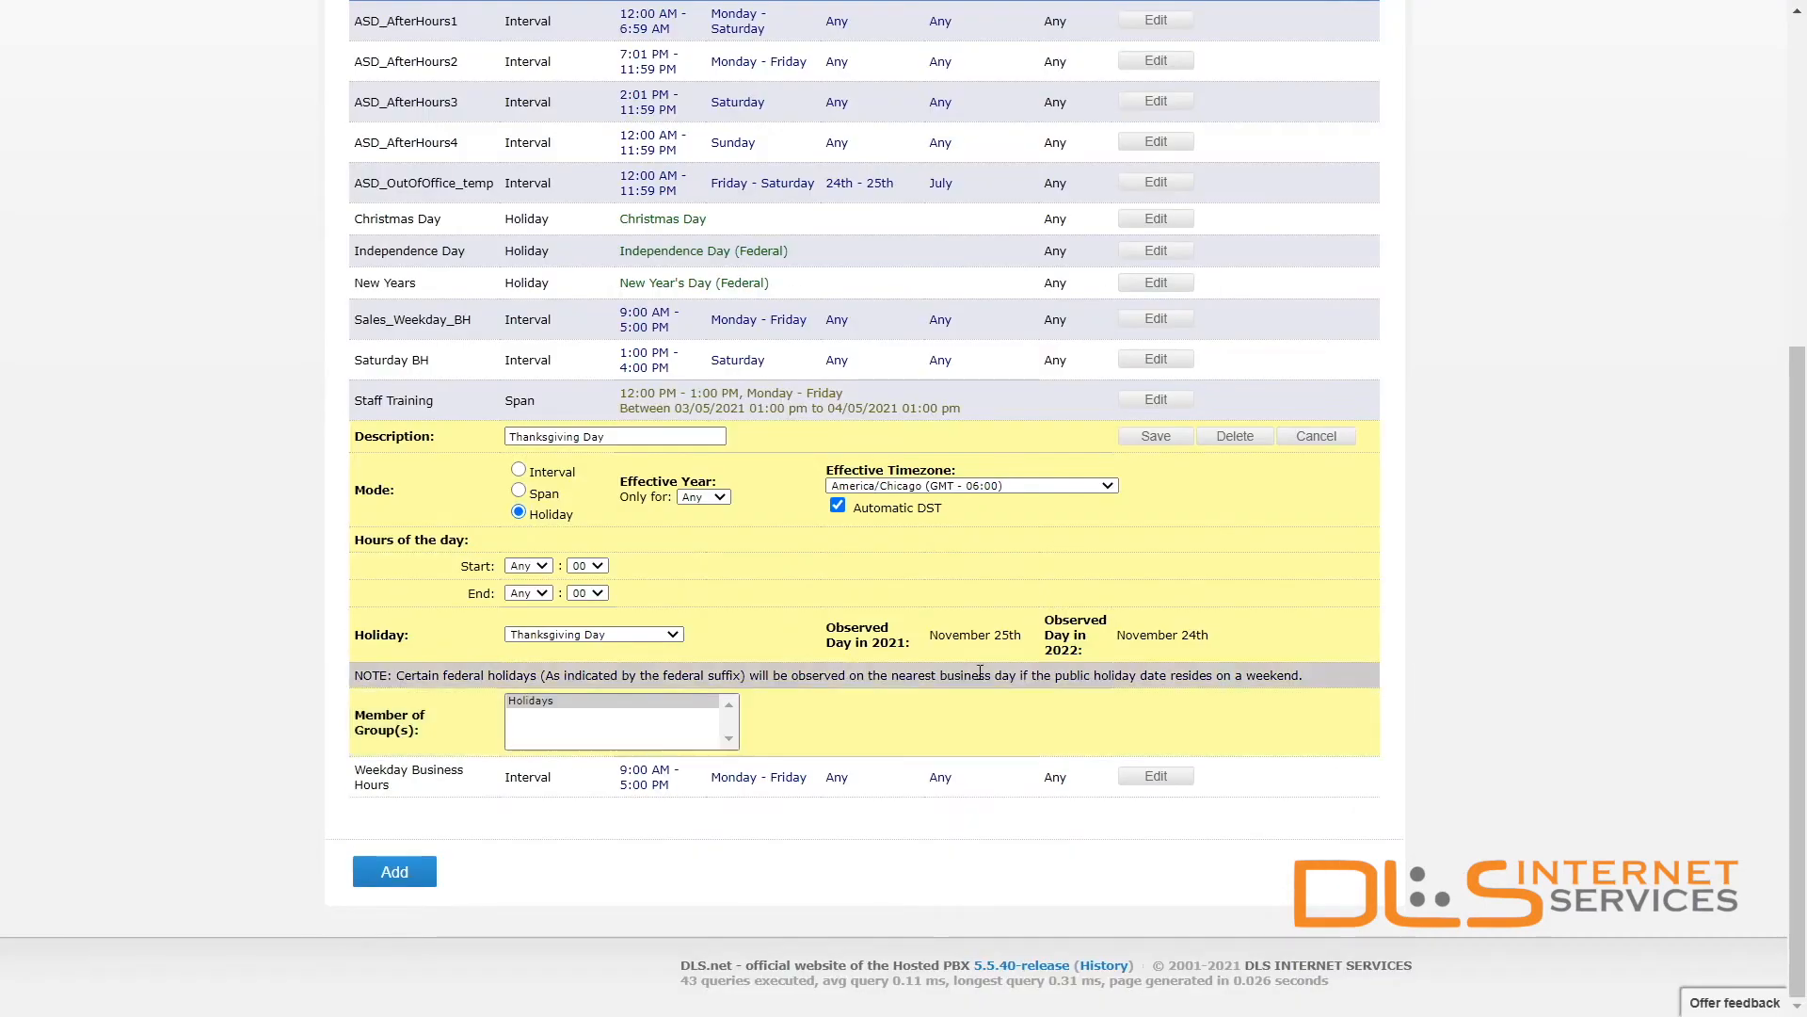
click(649, 633)
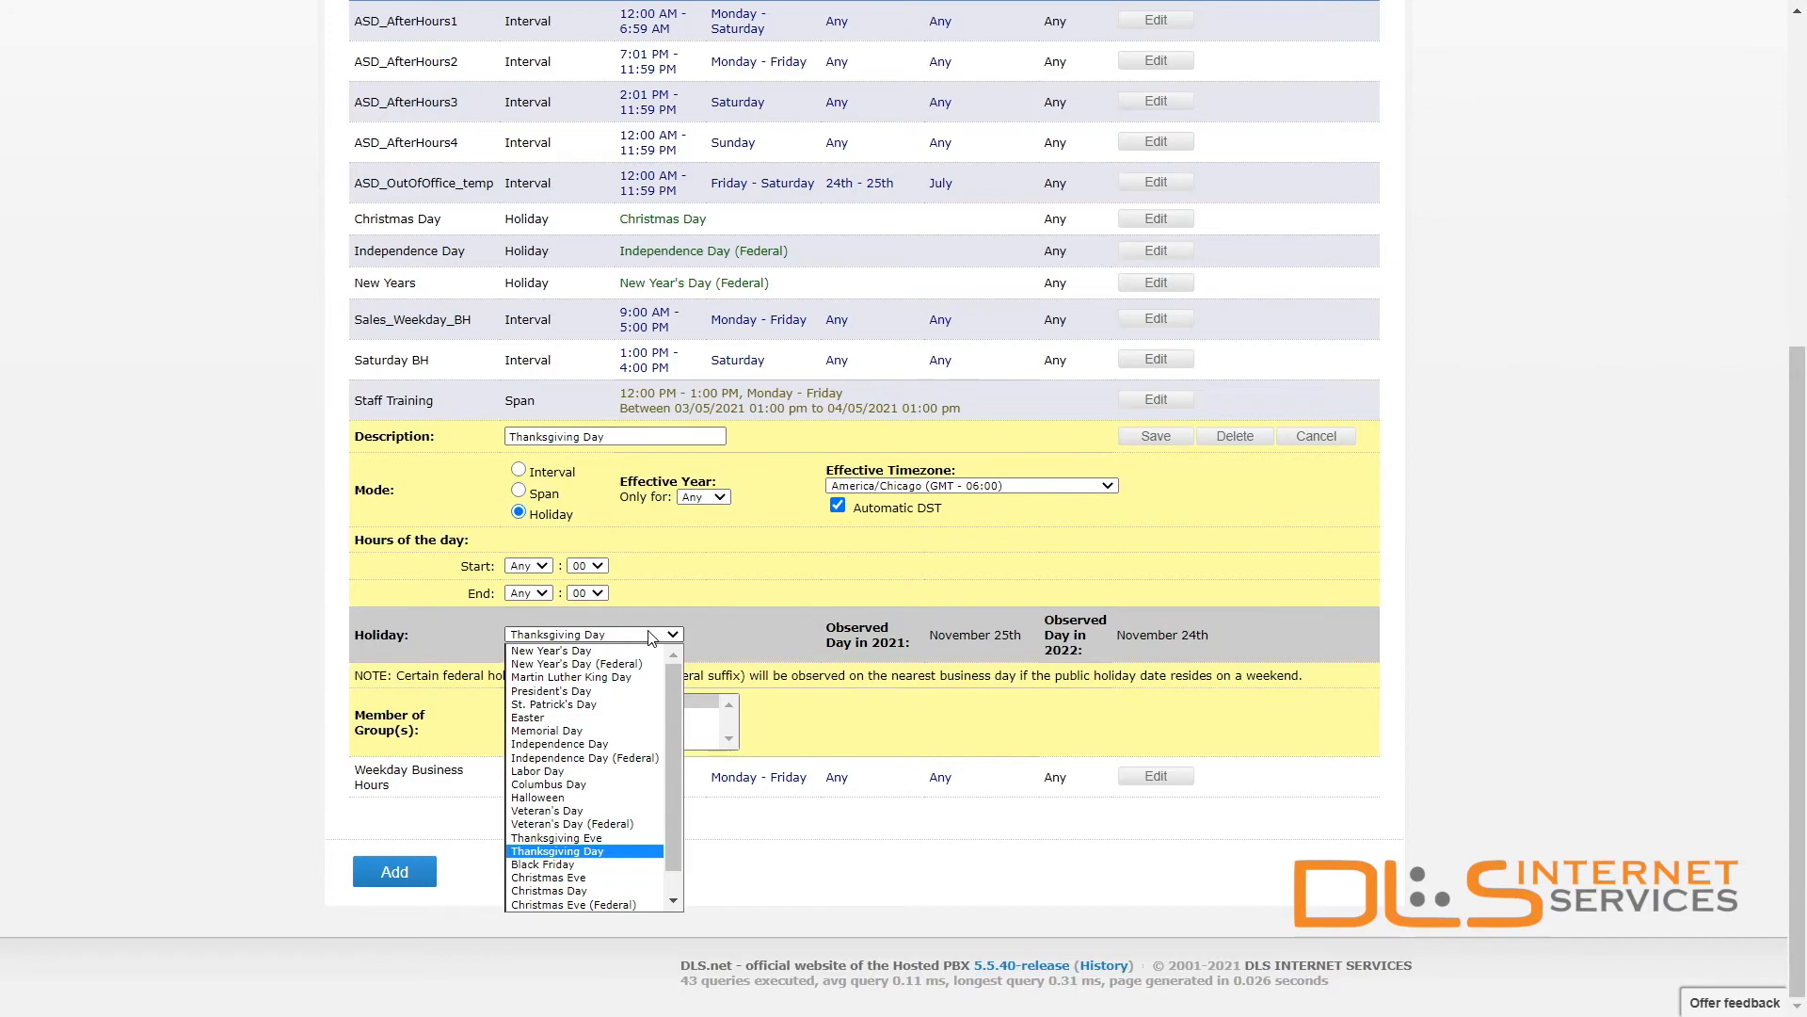
click(651, 638)
click(1316, 436)
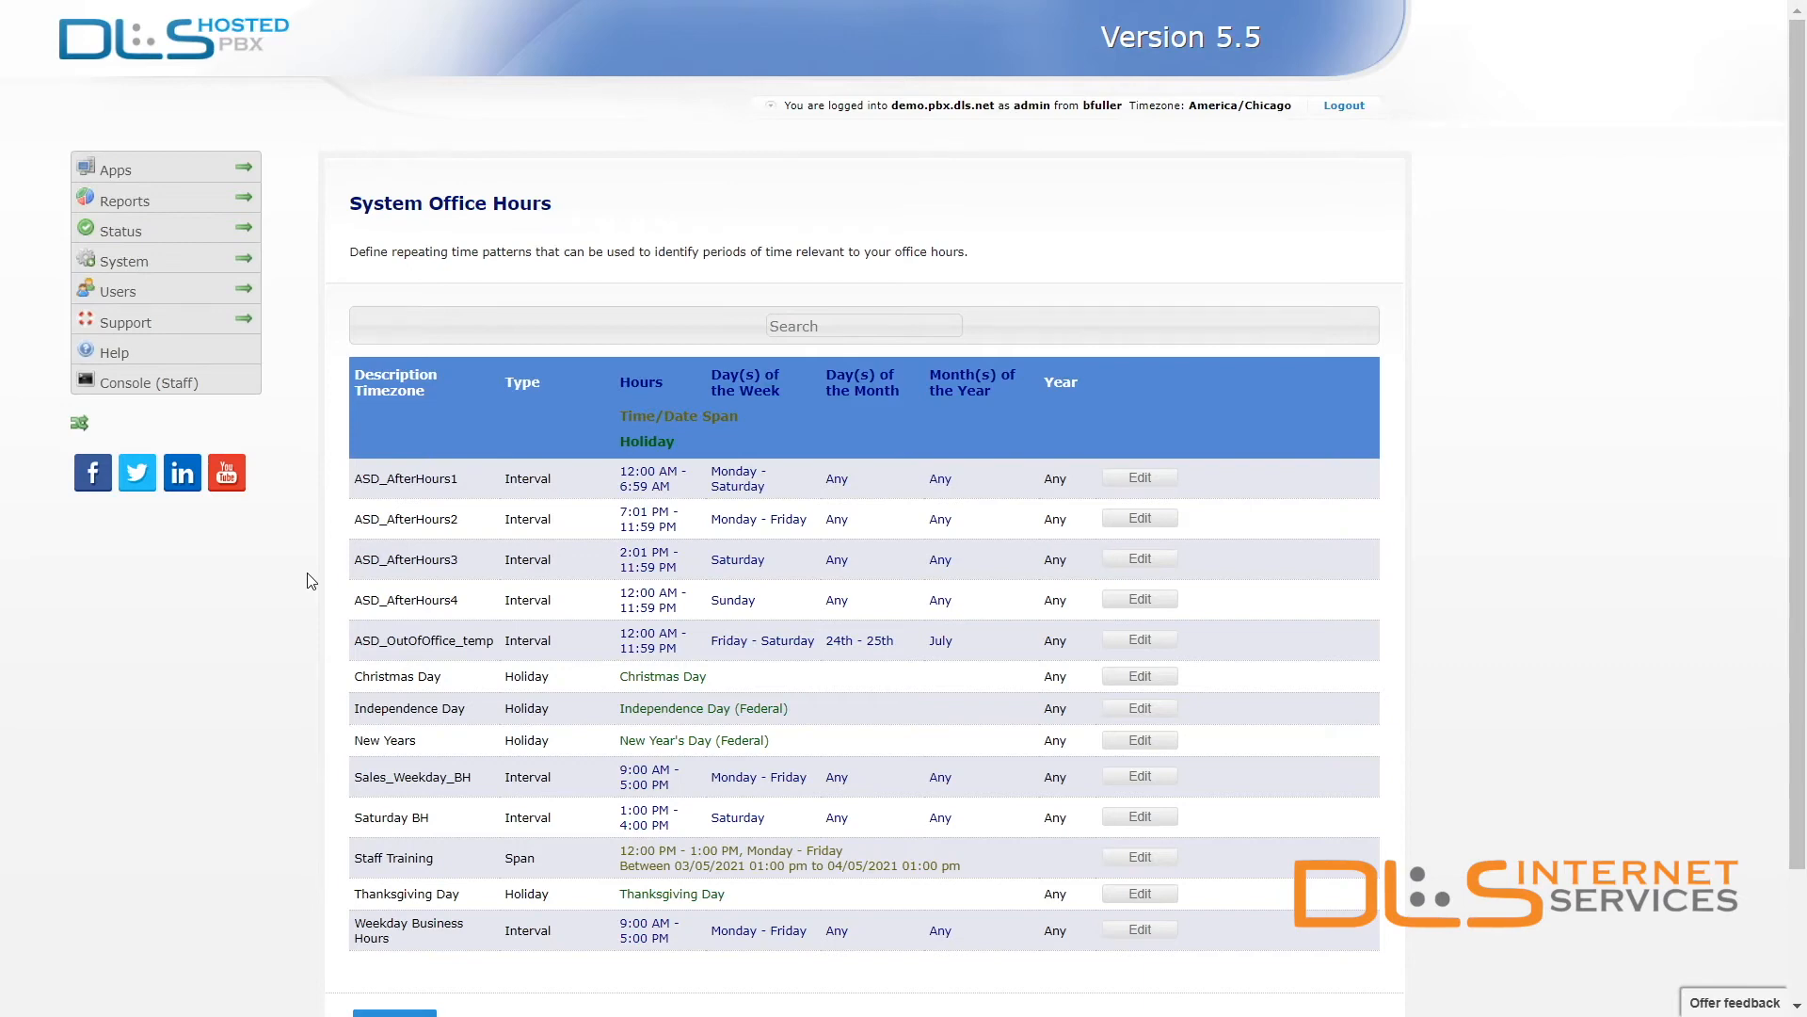
Start a new system office hours group named Business Hours.
mouse_move(231, 265)
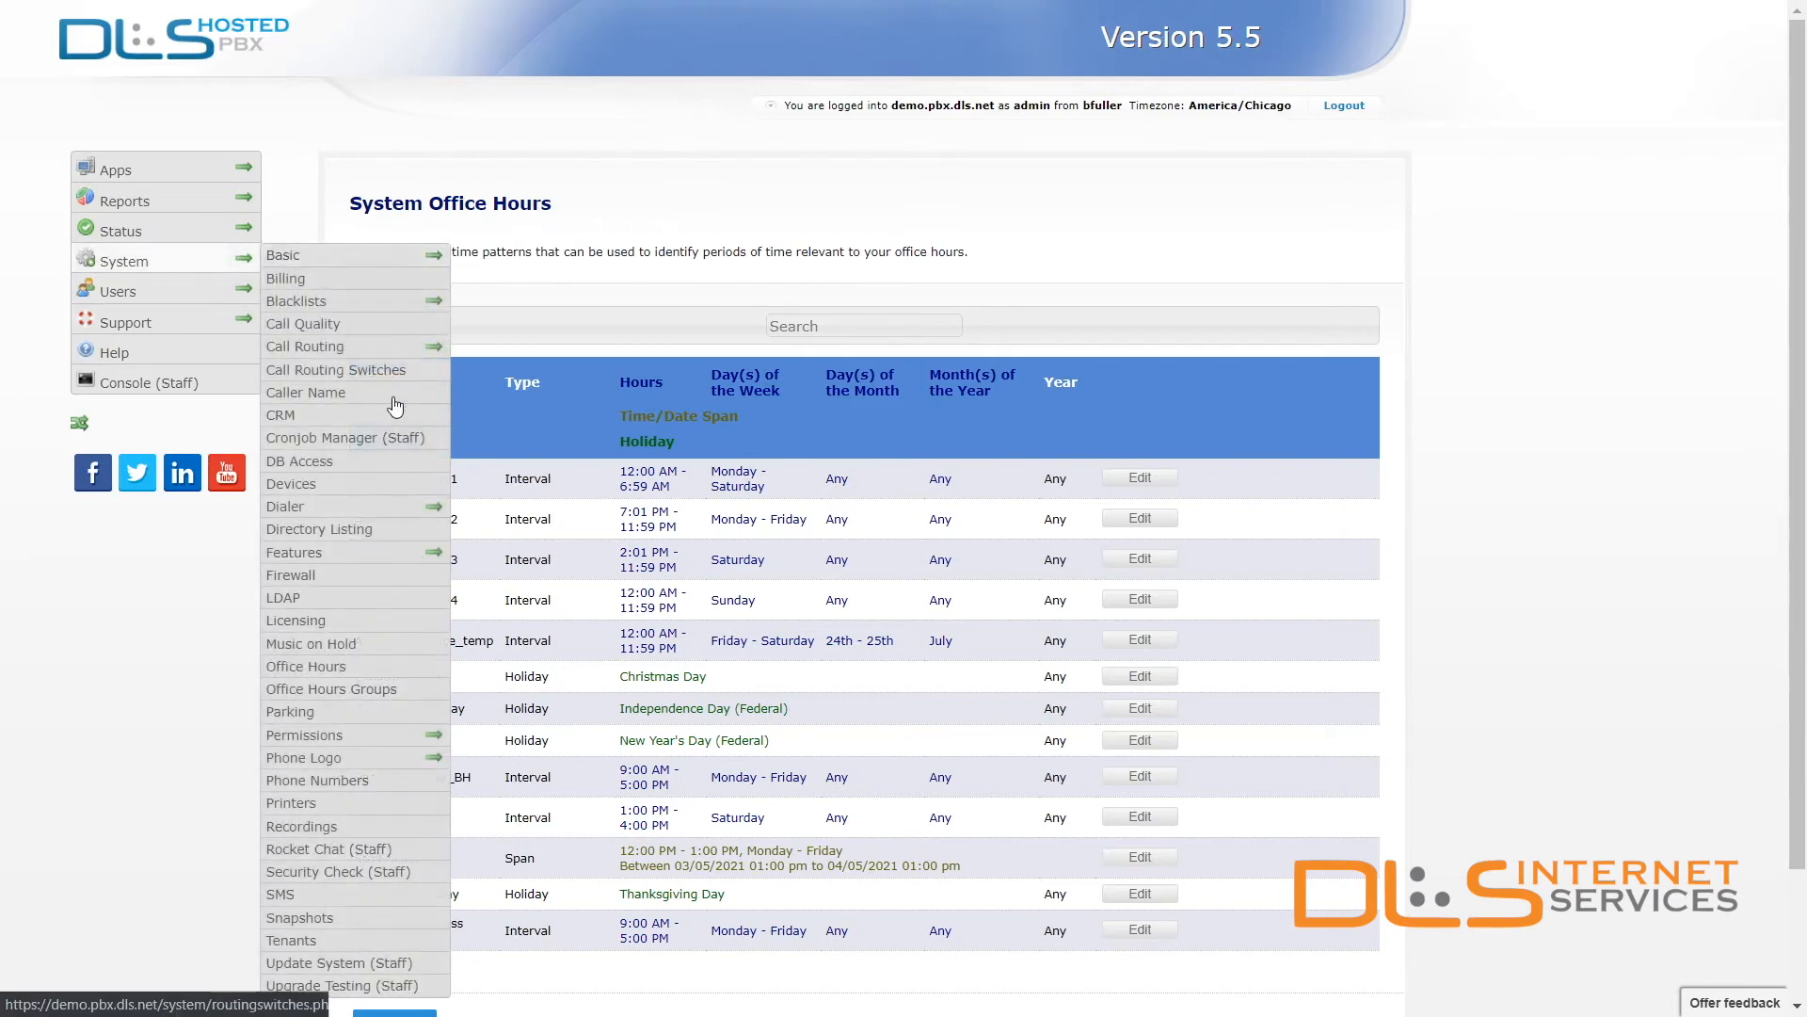
click(389, 691)
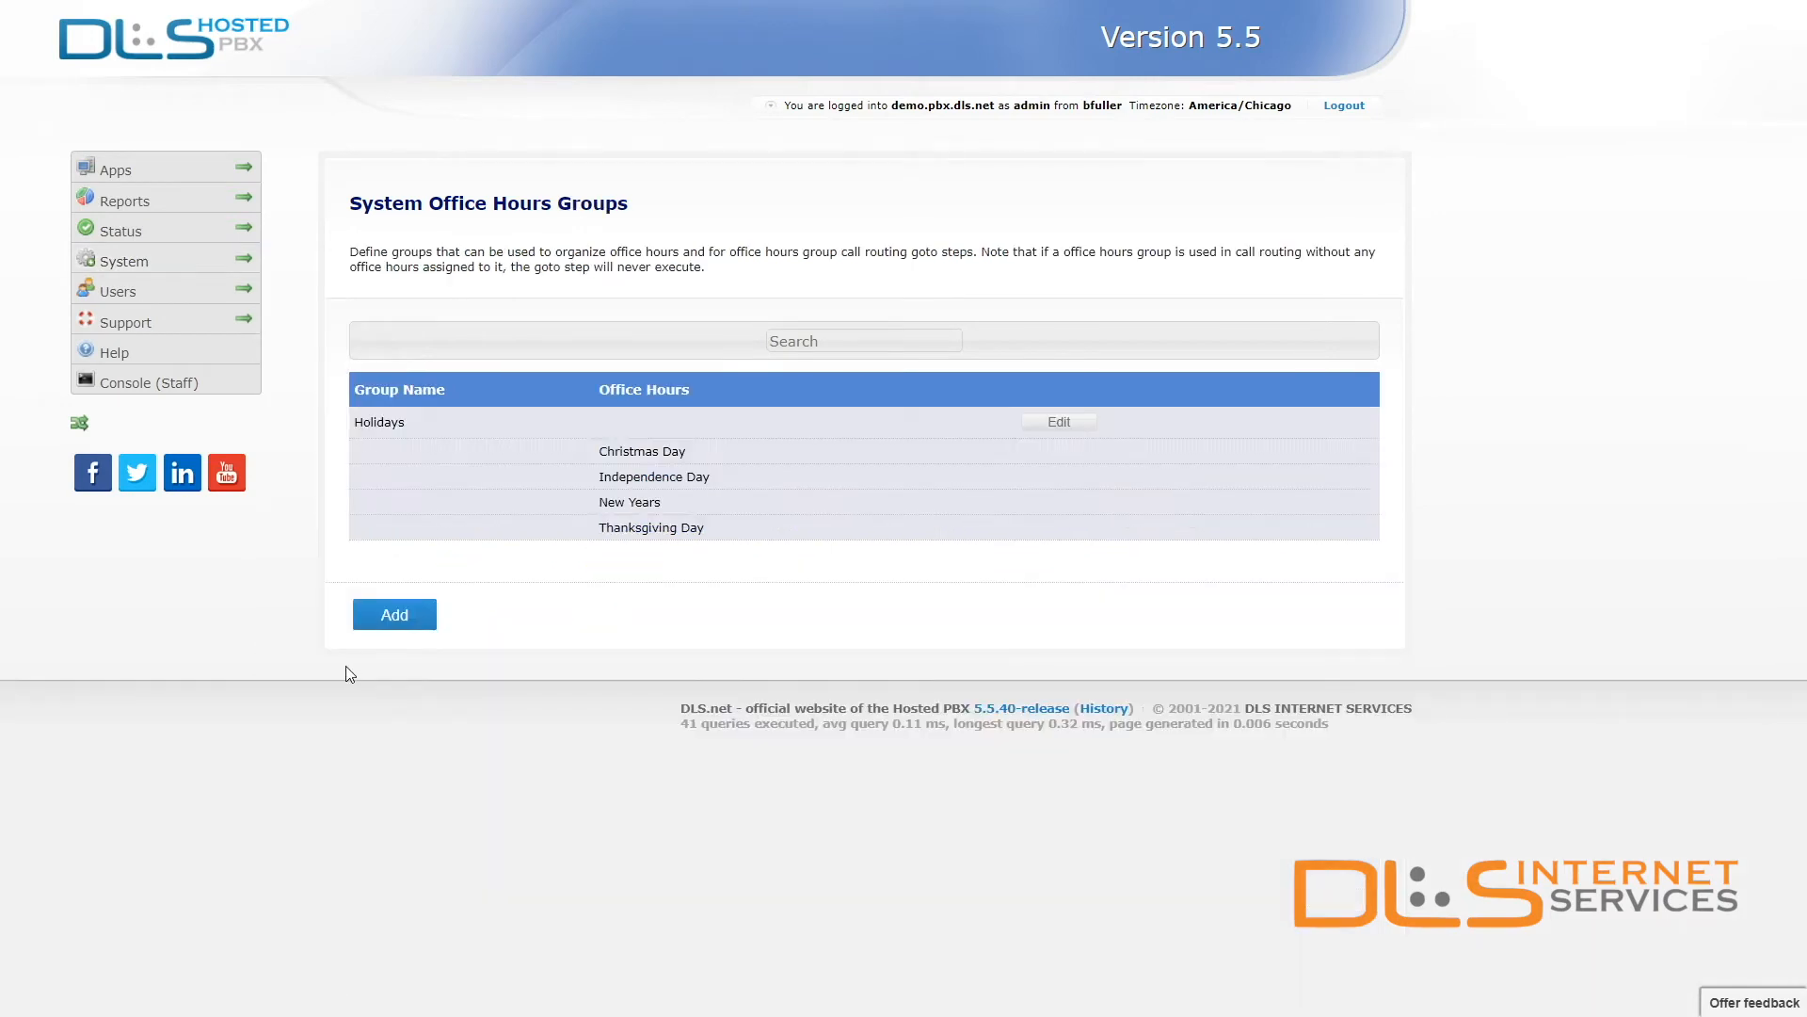
click(395, 616)
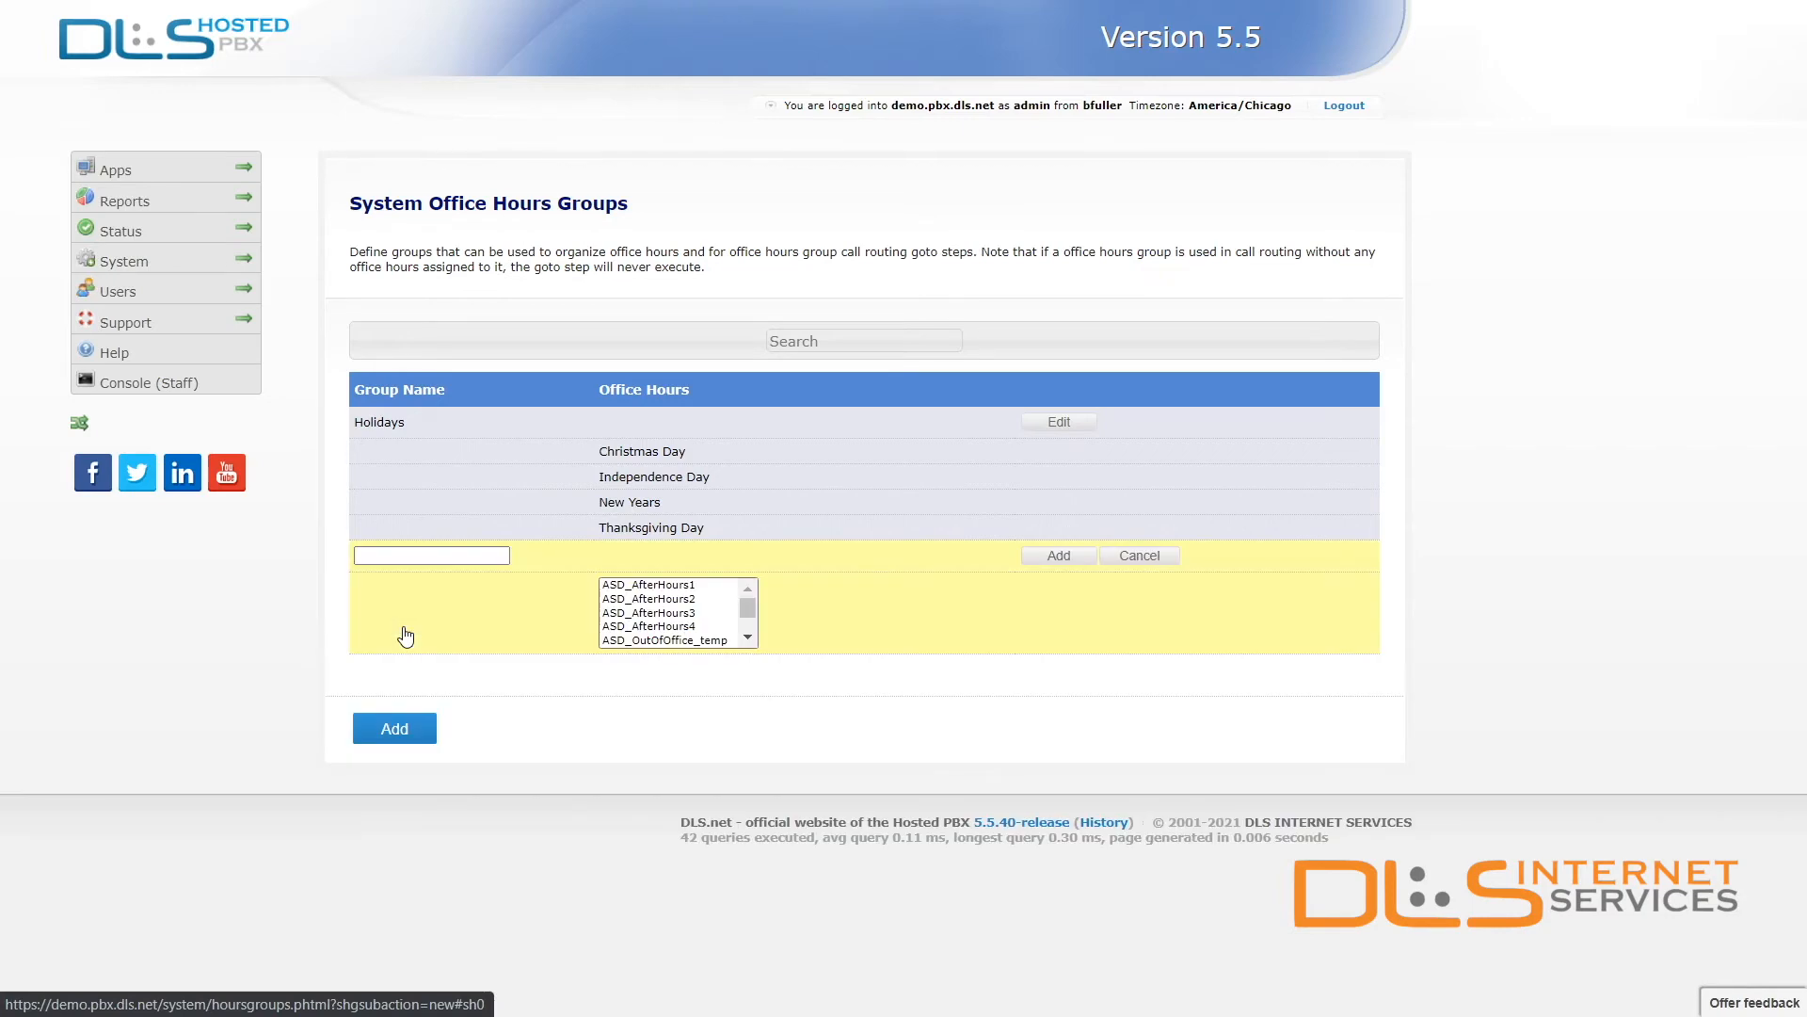
click(475, 556)
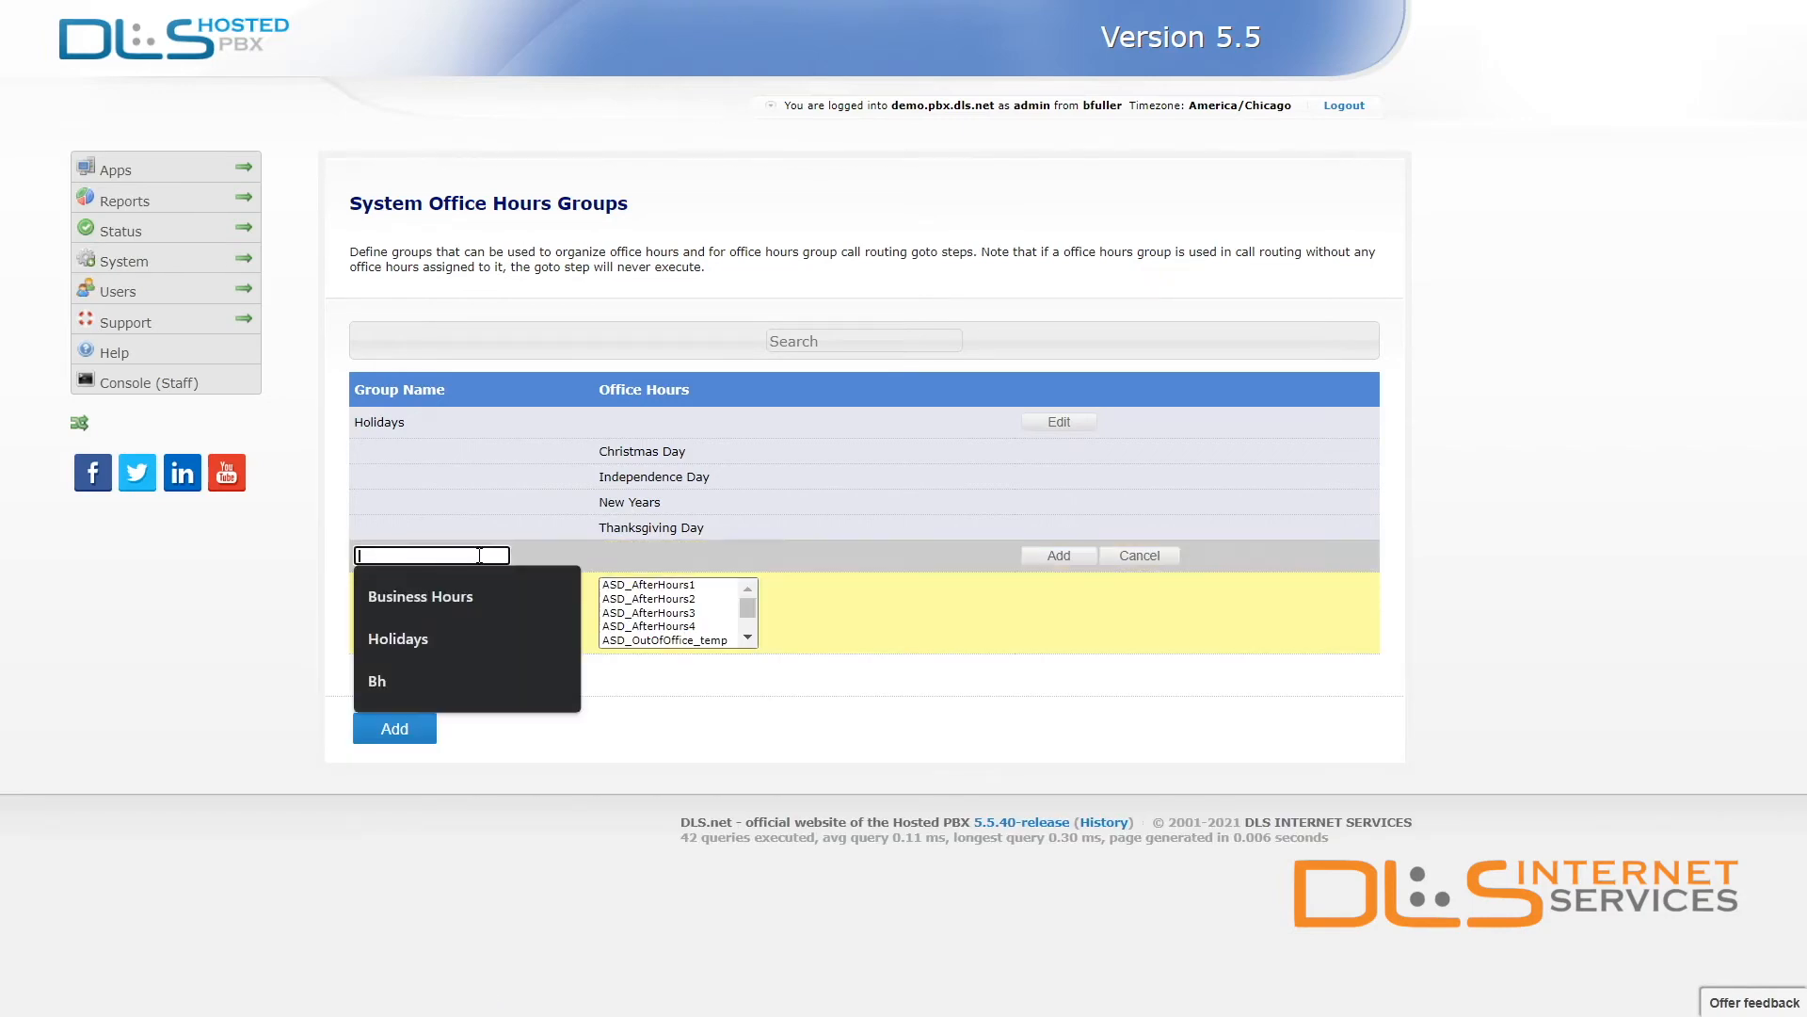
click(465, 600)
Assign Saturday BH and Weekday Business Hours to the new group and add it.
scroll(662, 614, down, 3)
click(661, 600)
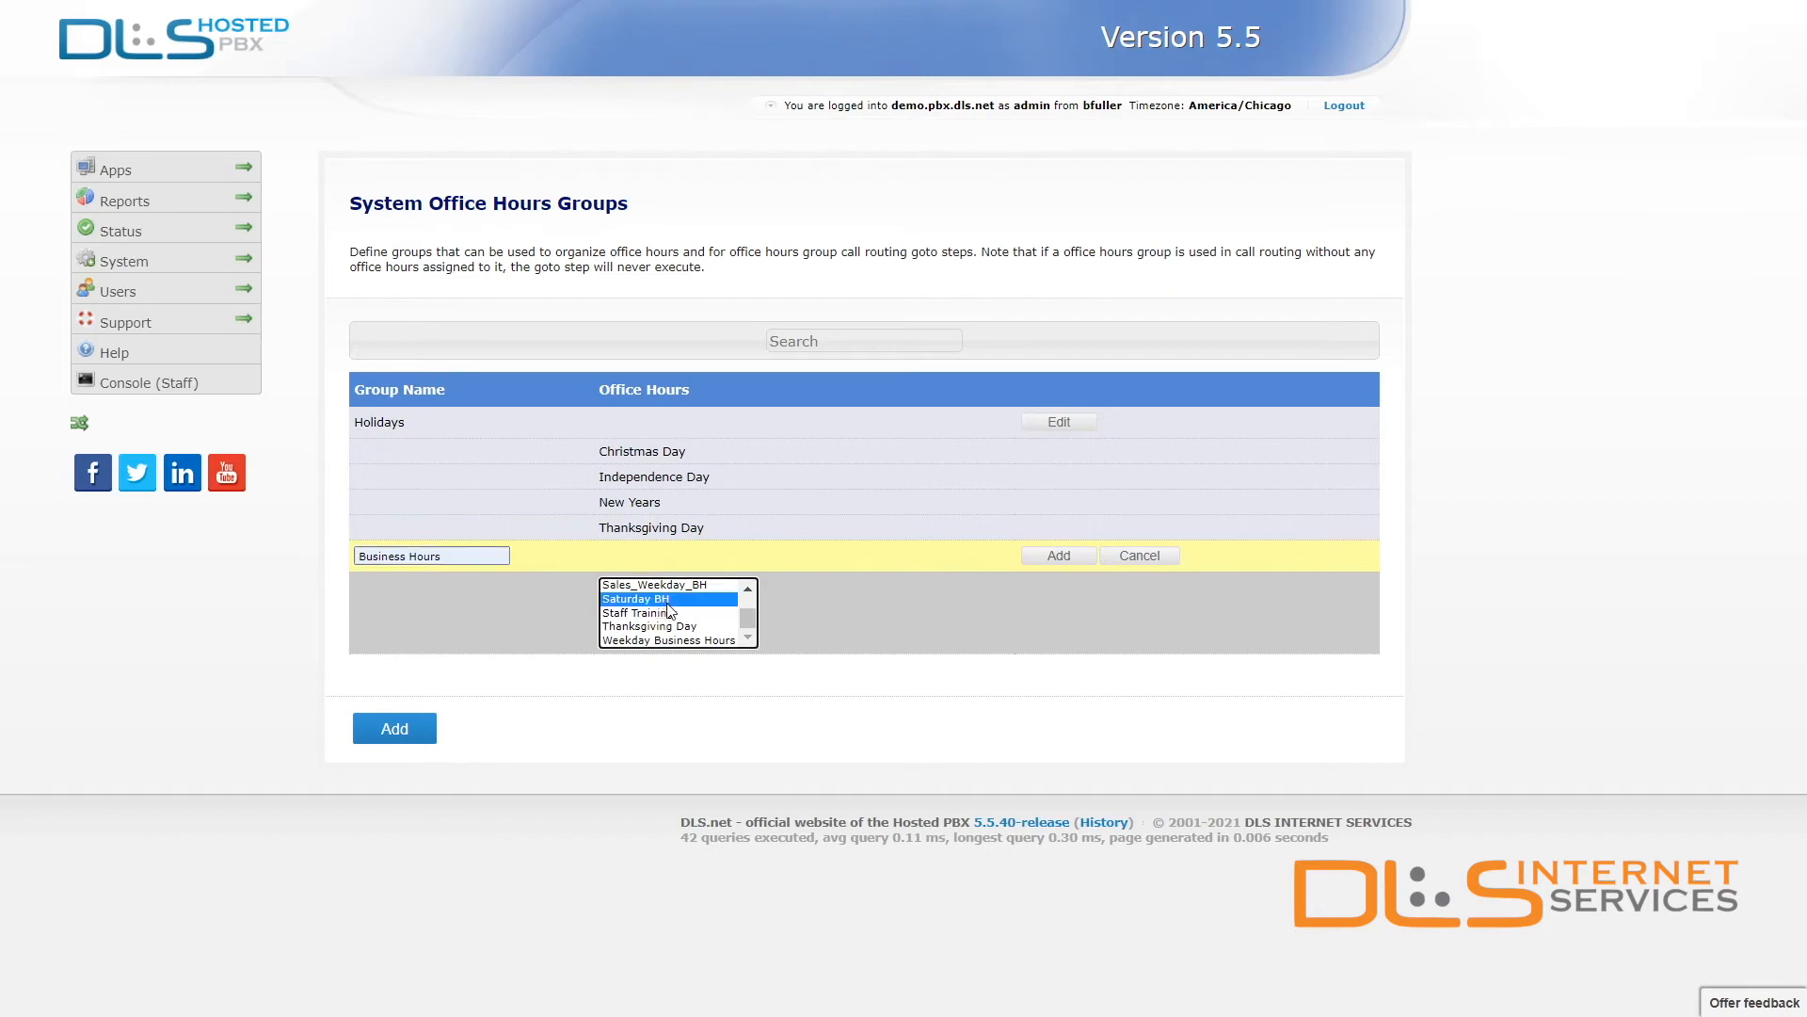
ctrl+click(686, 640)
click(1060, 557)
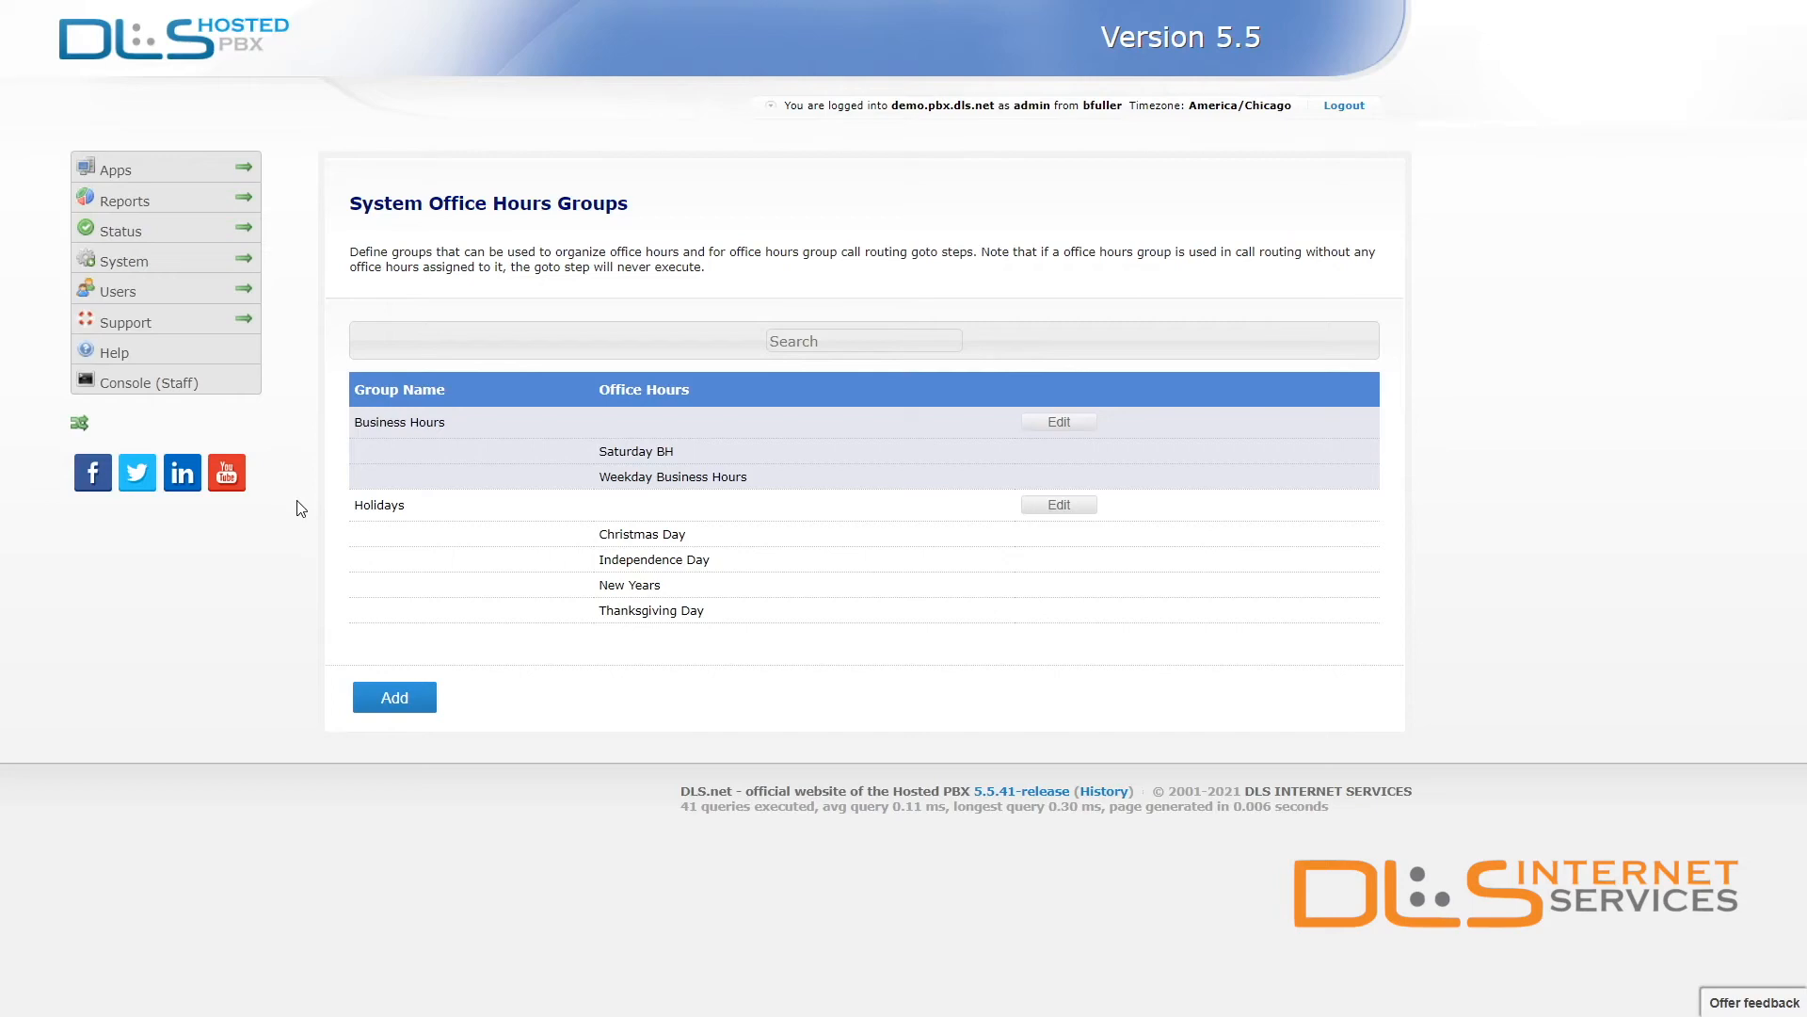
Open the Default call routing branch and inspect the Hours_Demo branch that the Office Hours Demo number goes to.
mouse_move(254, 269)
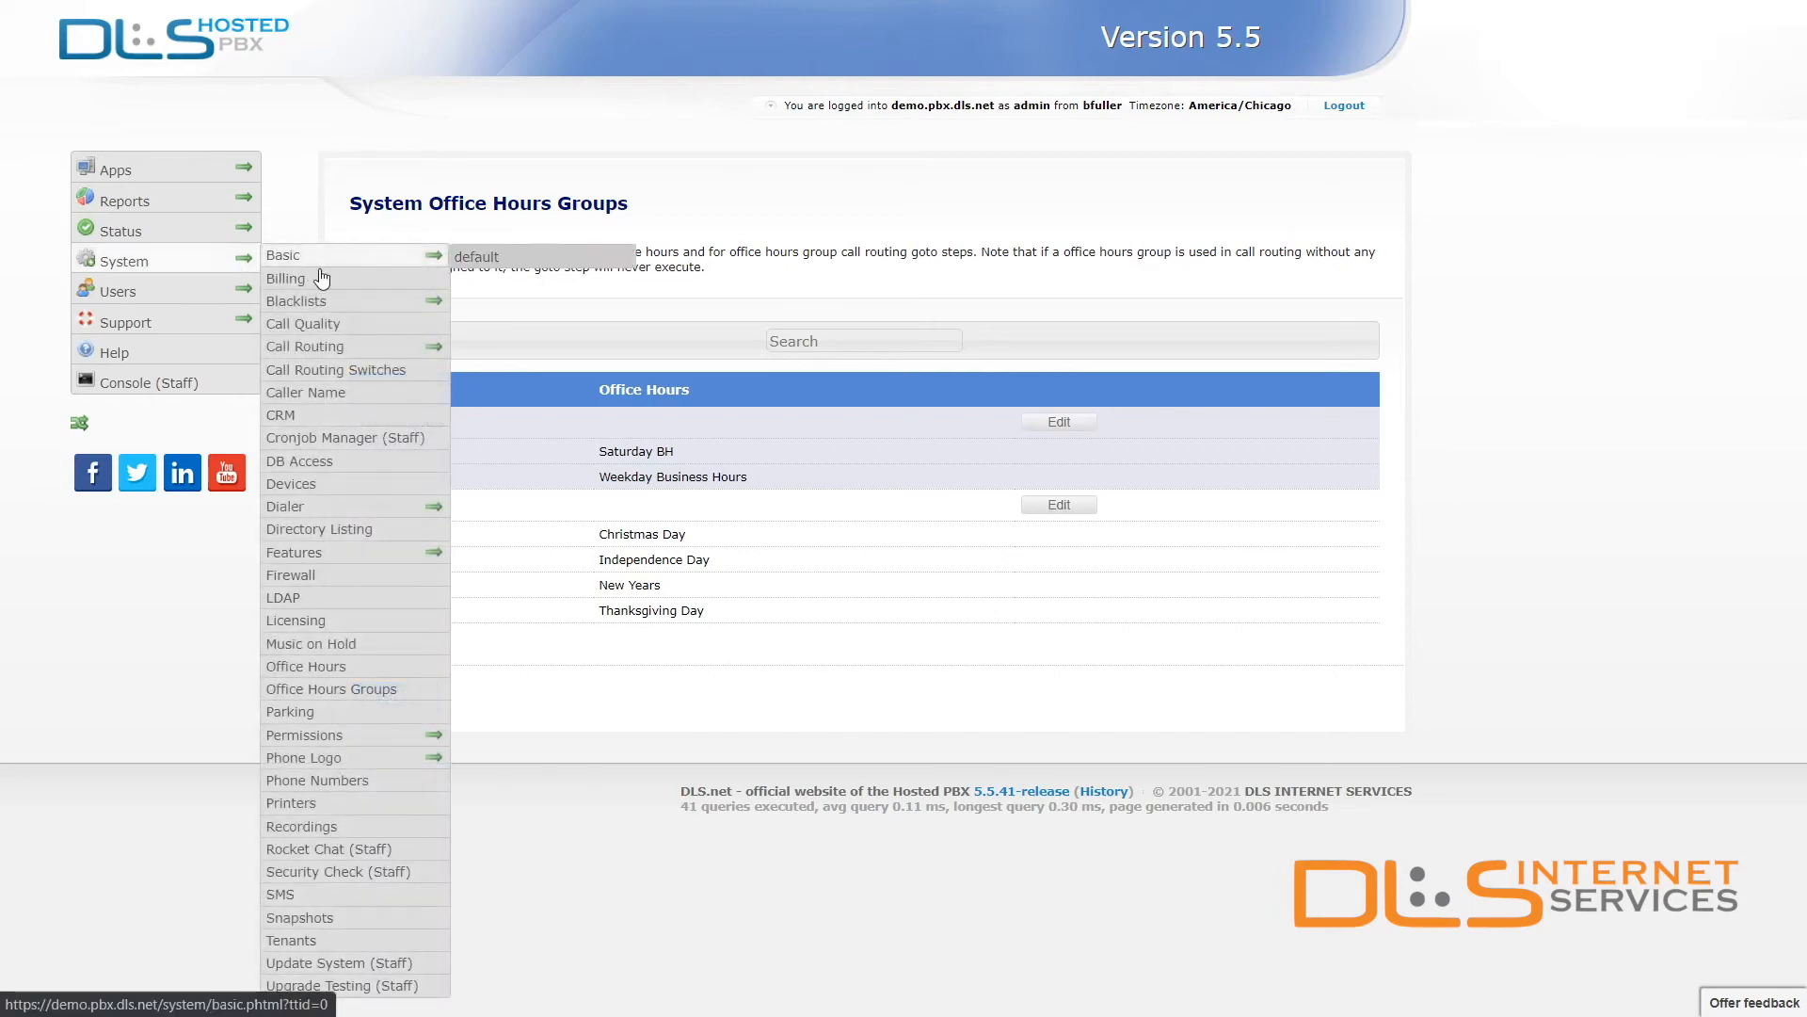
mouse_move(374, 360)
click(504, 375)
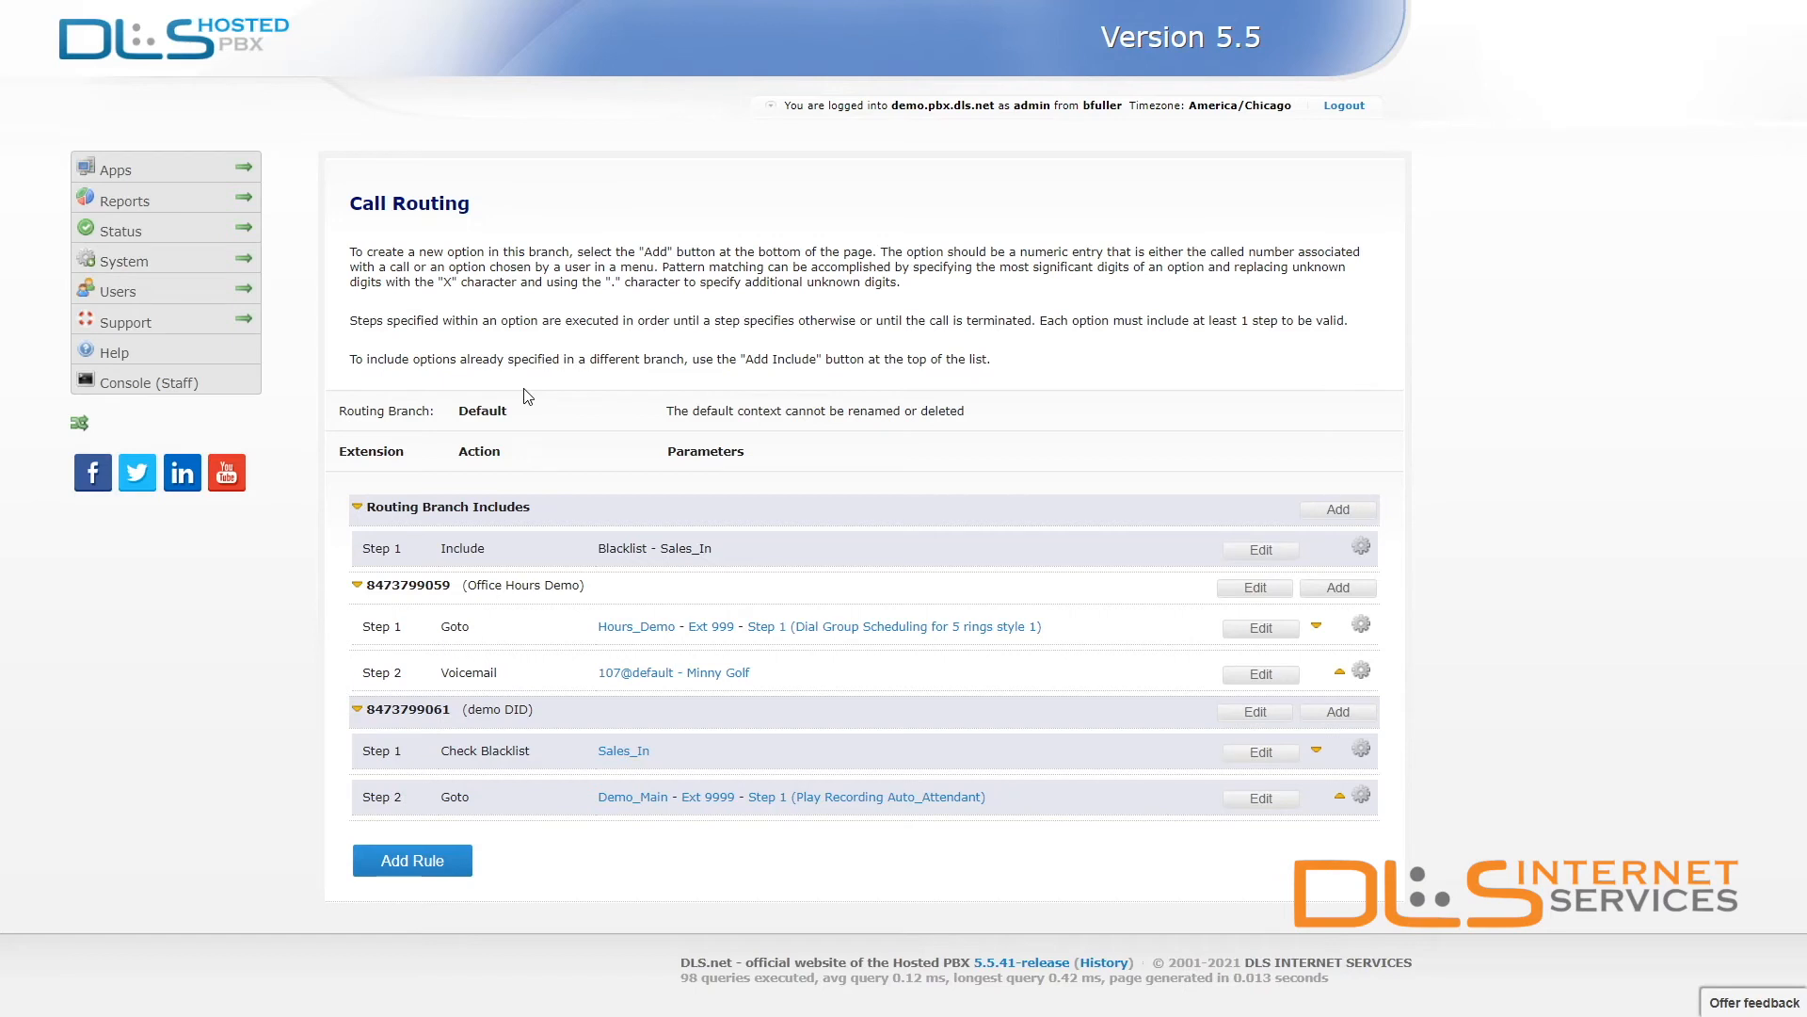
click(708, 629)
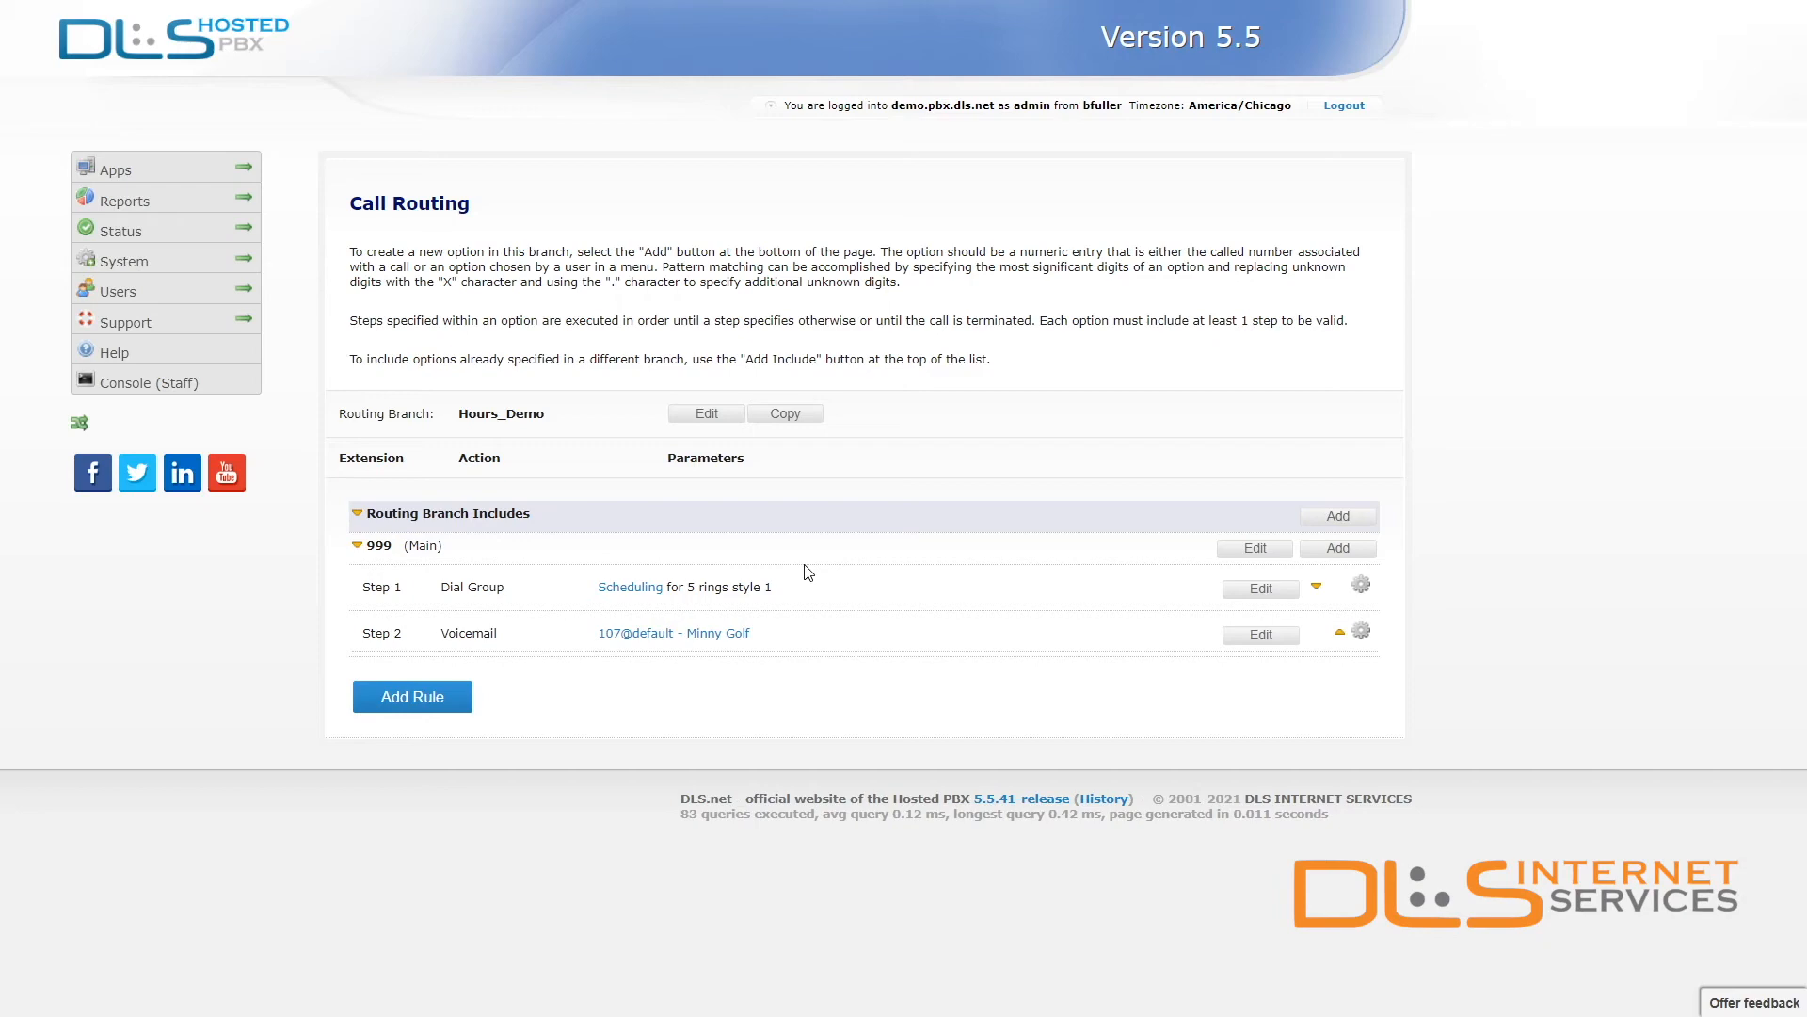
key(alt+Left)
Restrict the Office Hours Demo number's Goto step to run only during Group - Business Hours and save it.
click(1254, 635)
scroll(1243, 602, down, 1)
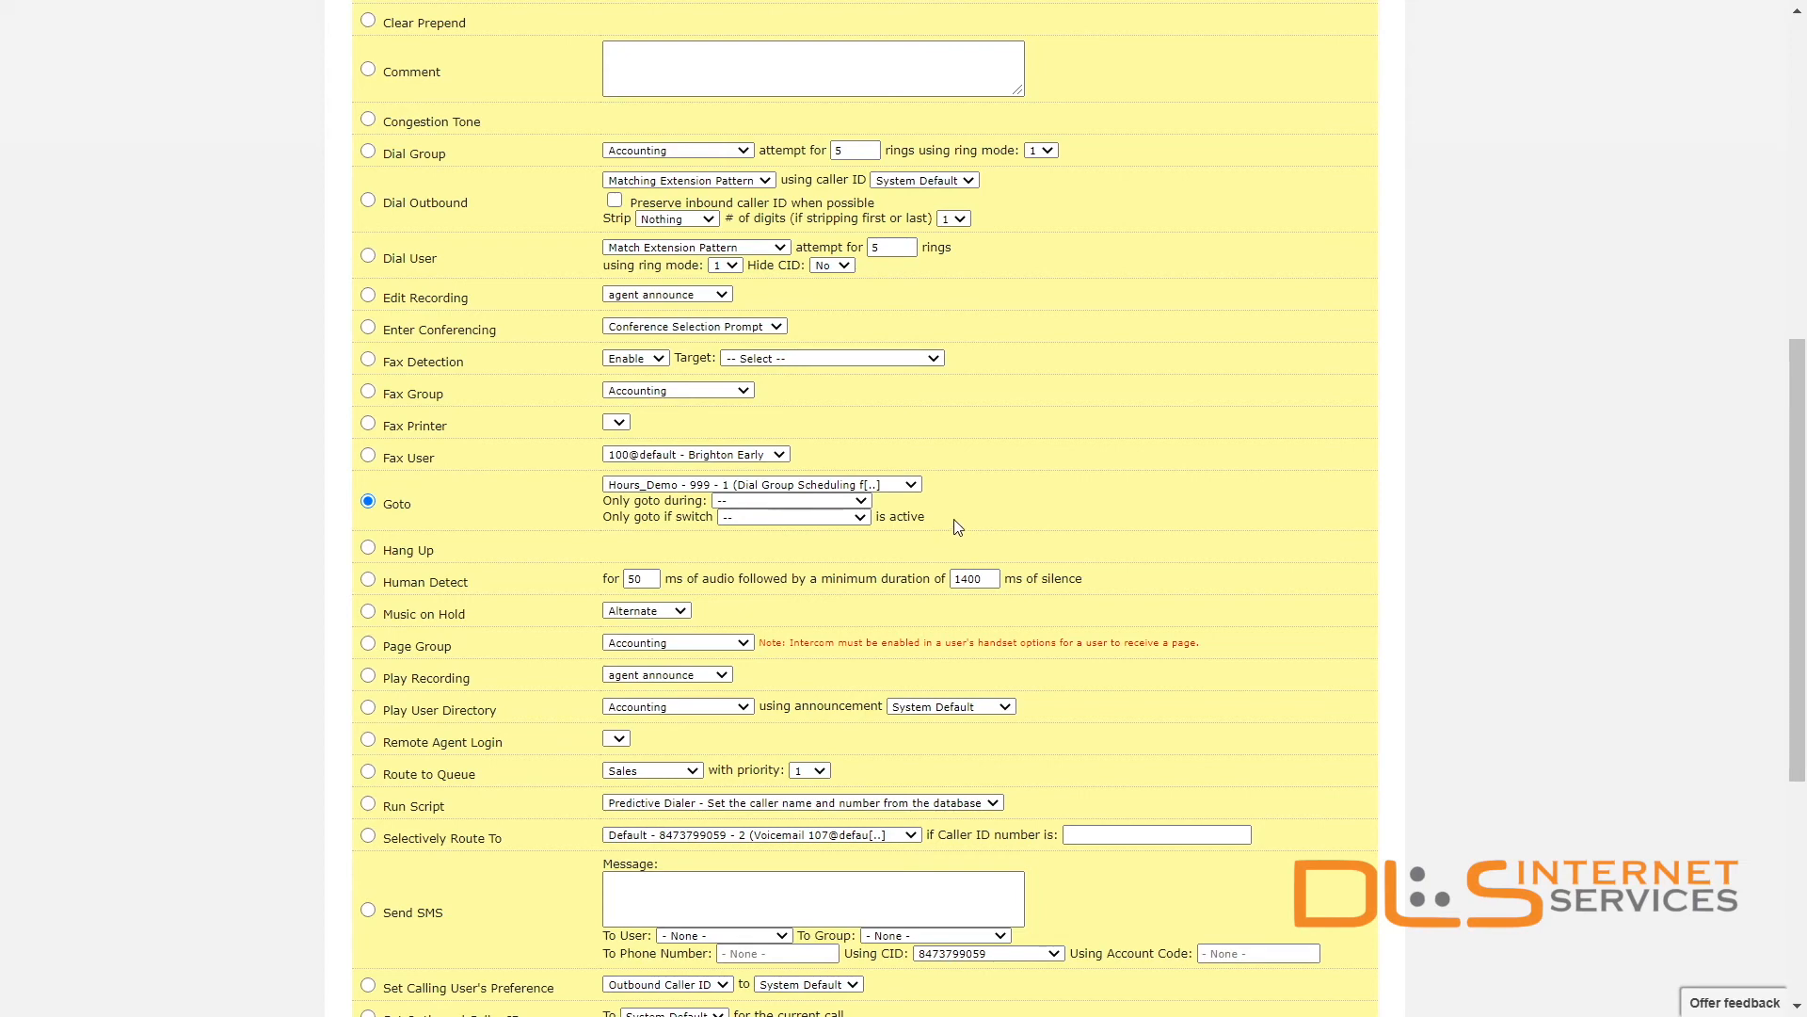
click(871, 502)
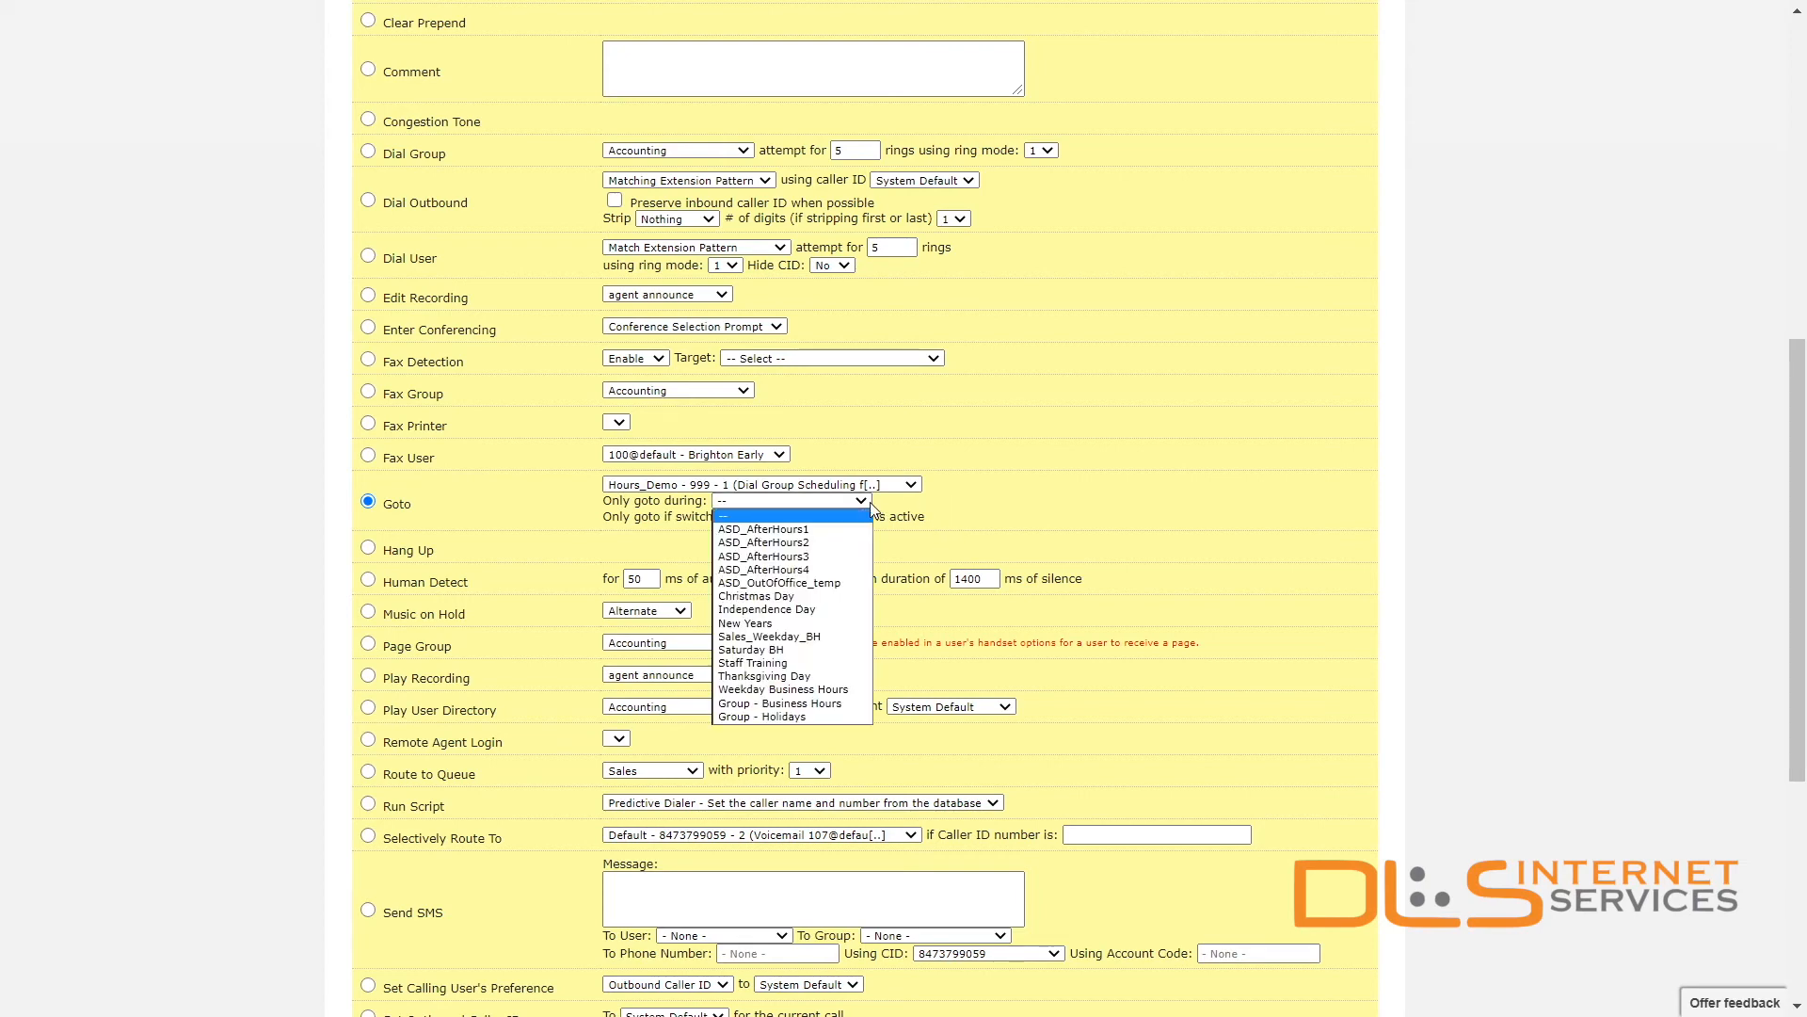
click(860, 711)
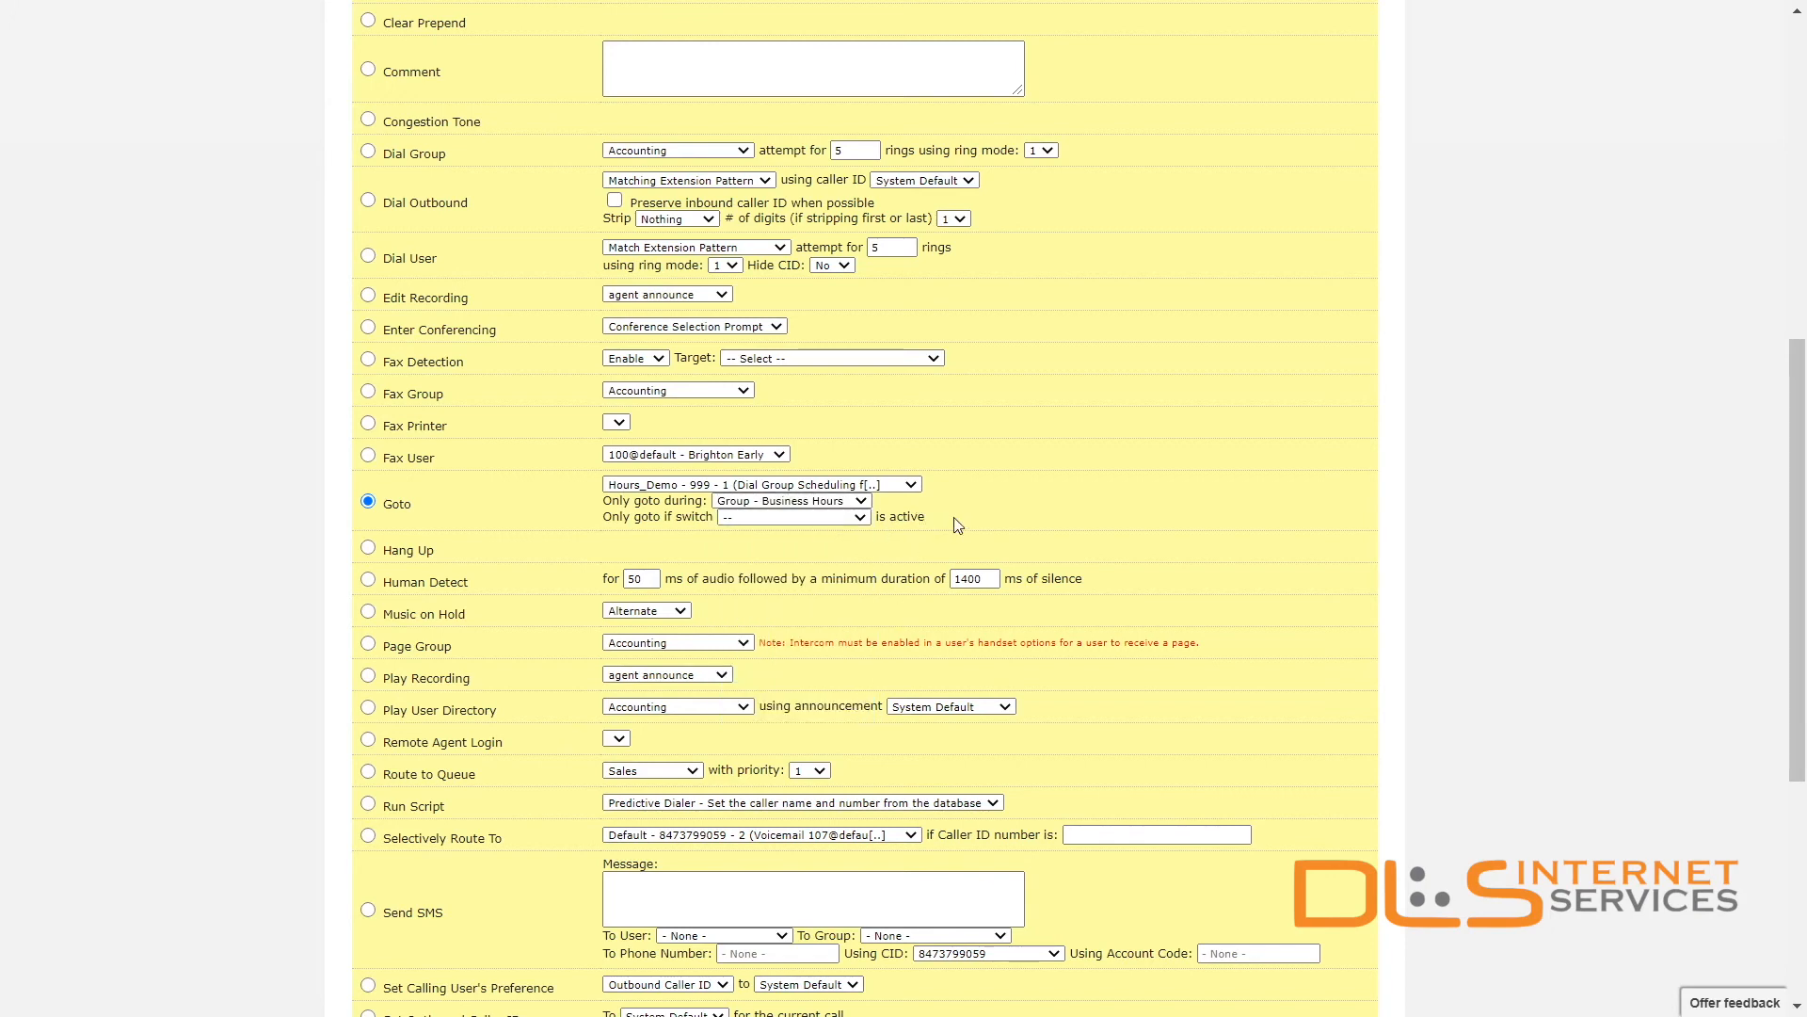
scroll(958, 525, up, 1)
click(646, 10)
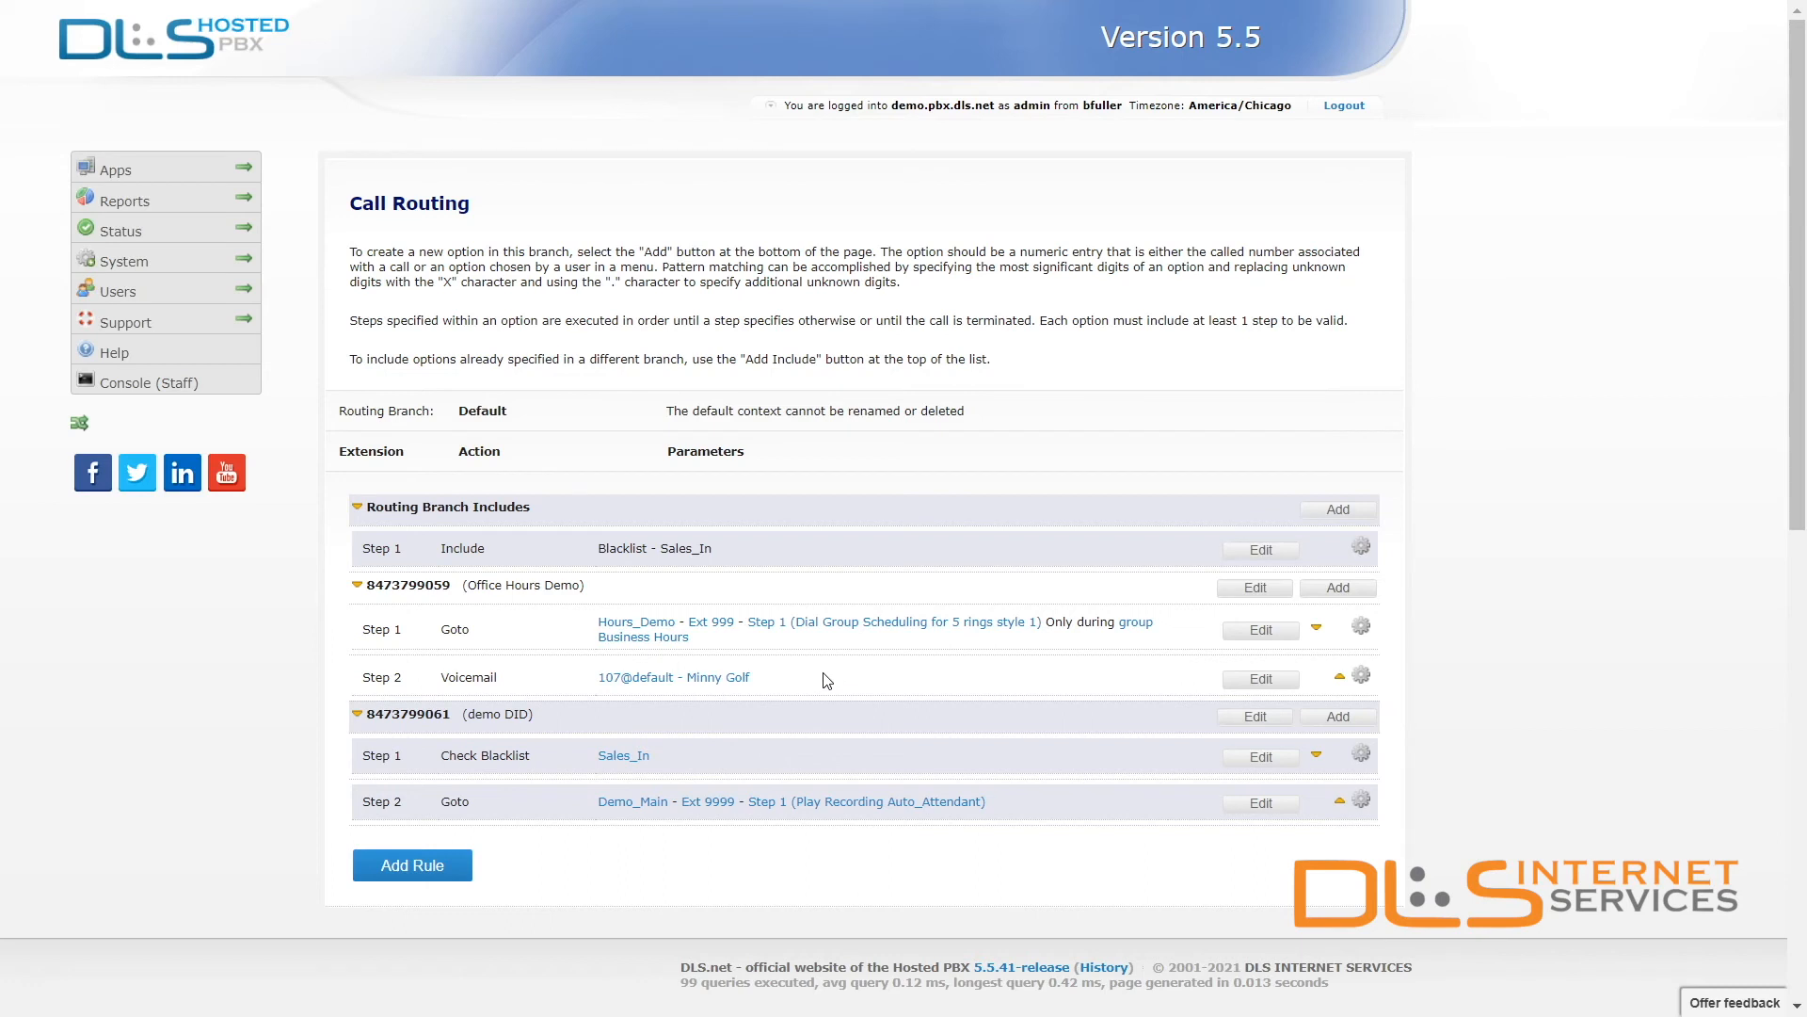
Add a Goto step to the Office Hours Demo number, targeting its voicemail step only during Staff Training, and move it up to step 1.
click(1337, 588)
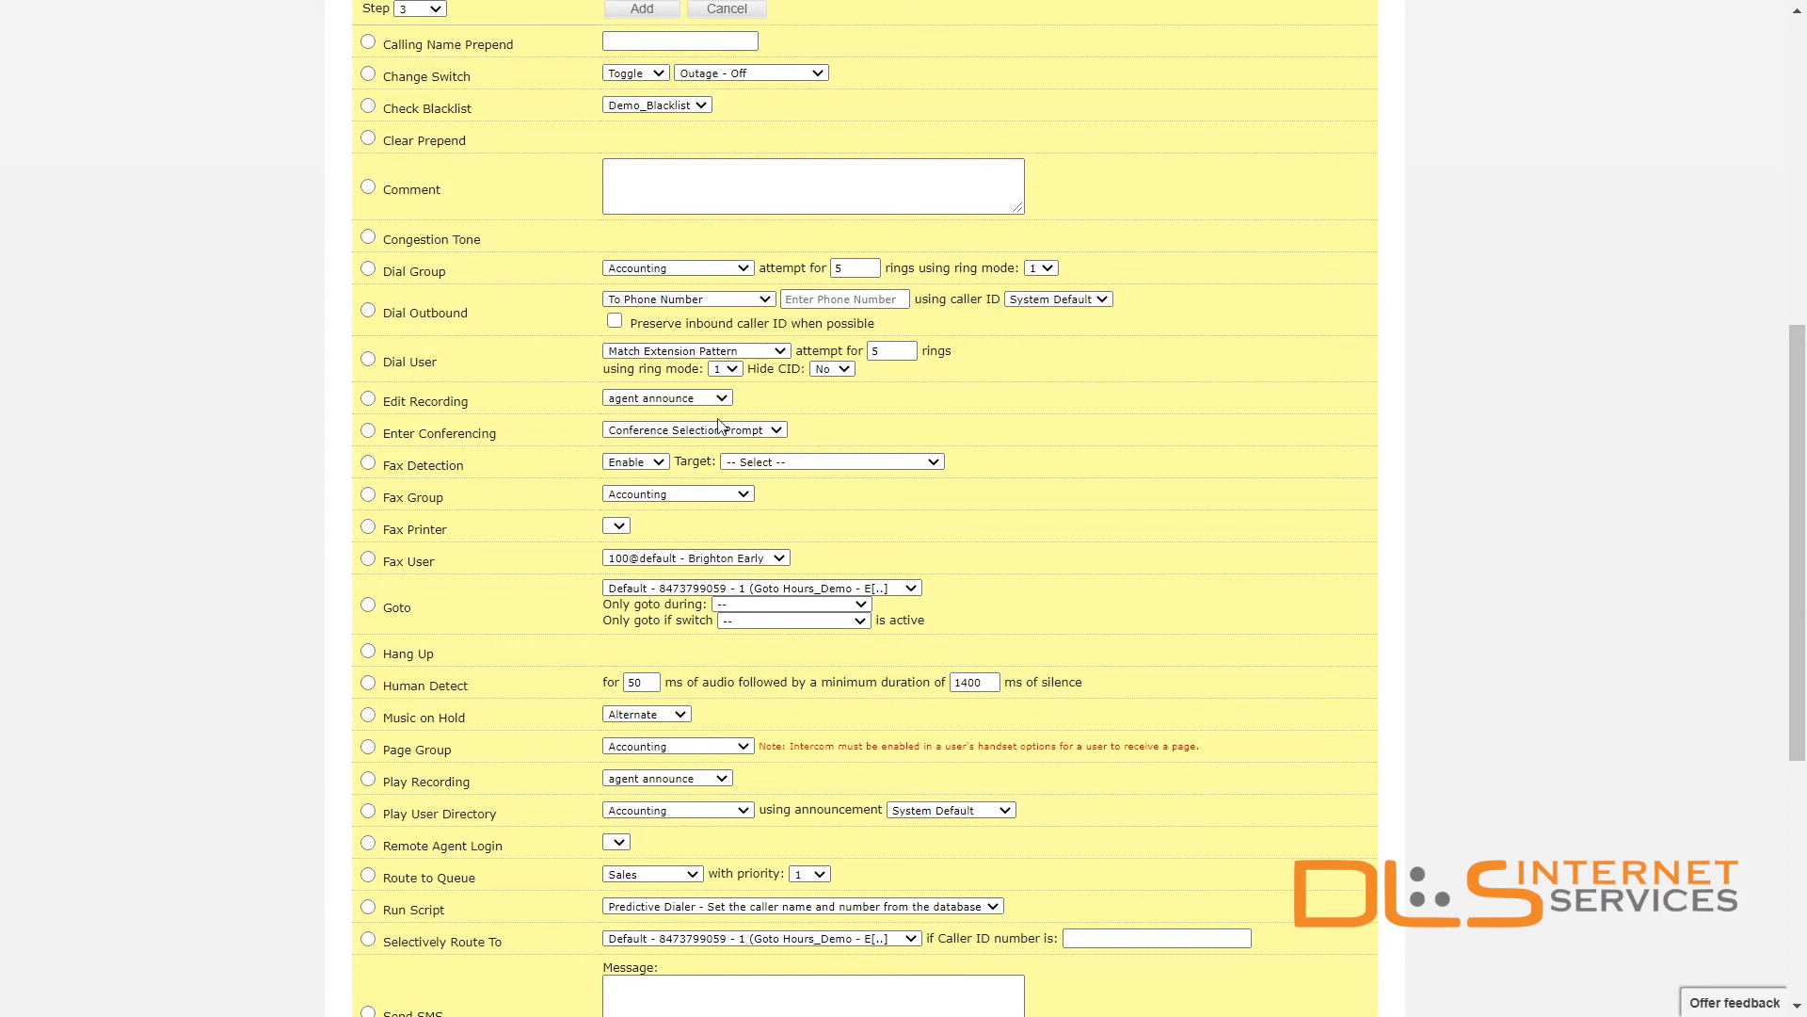
click(371, 606)
click(646, 589)
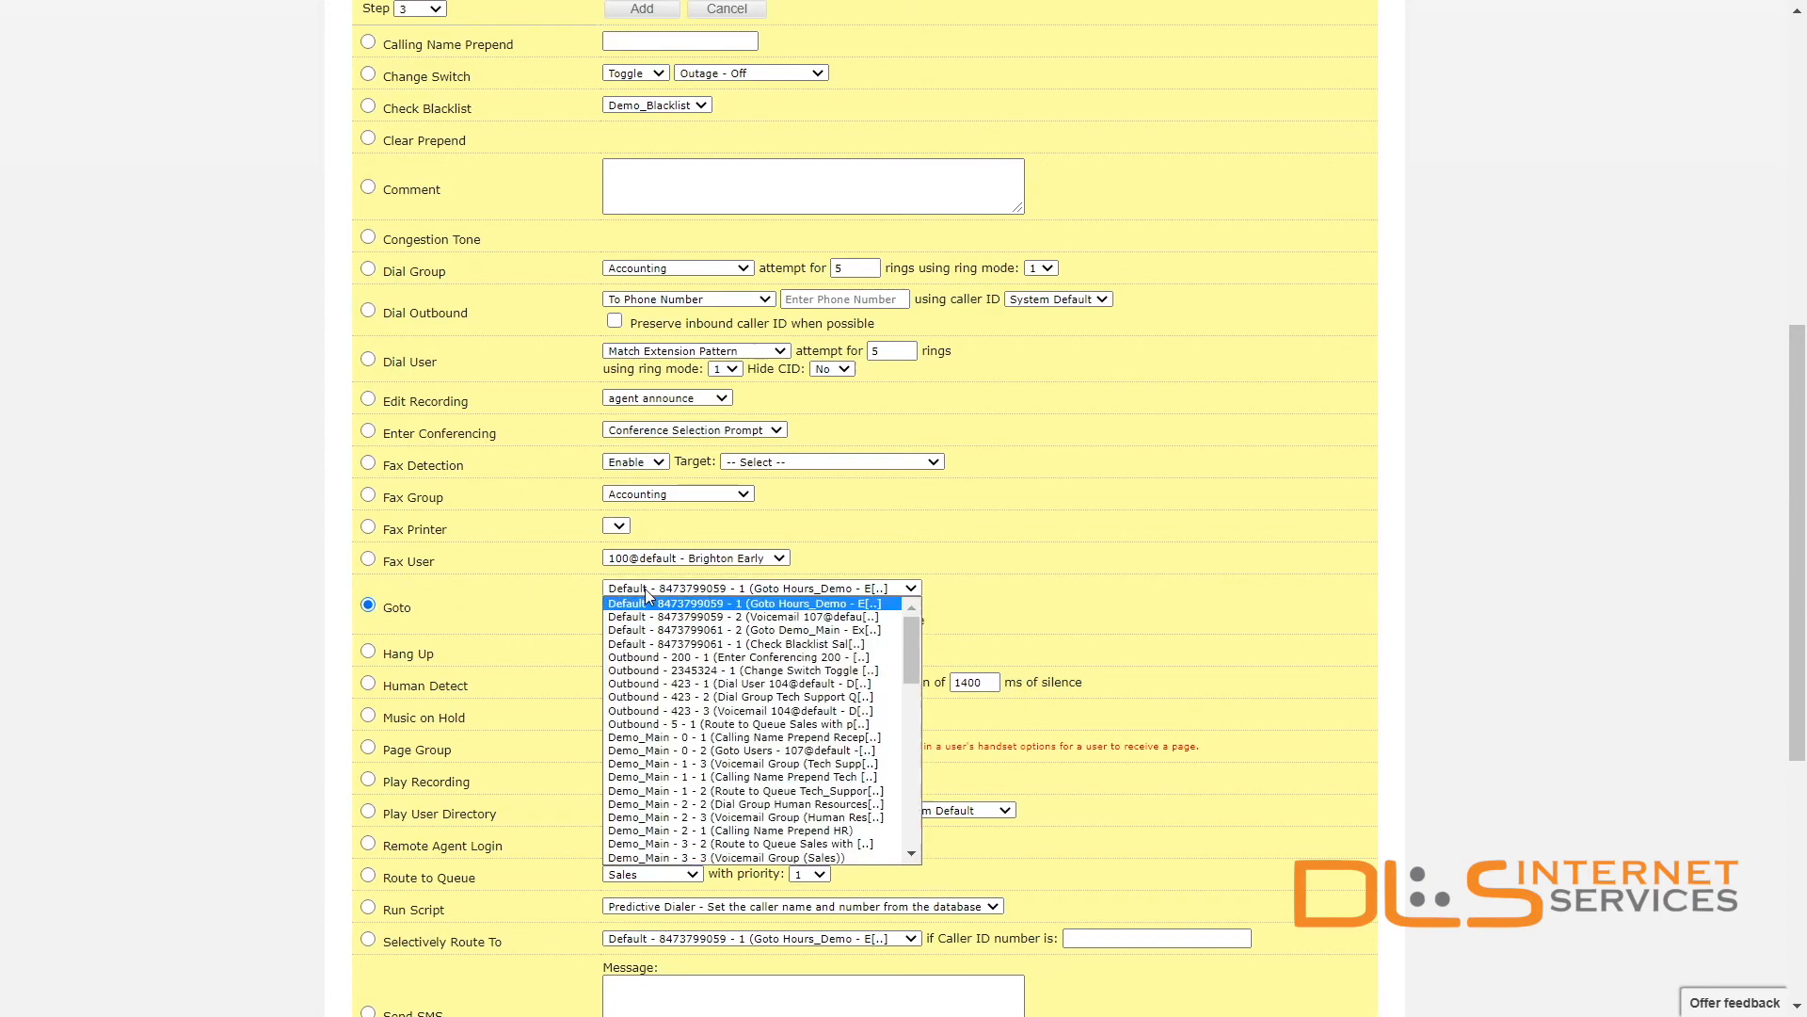
click(750, 617)
click(769, 605)
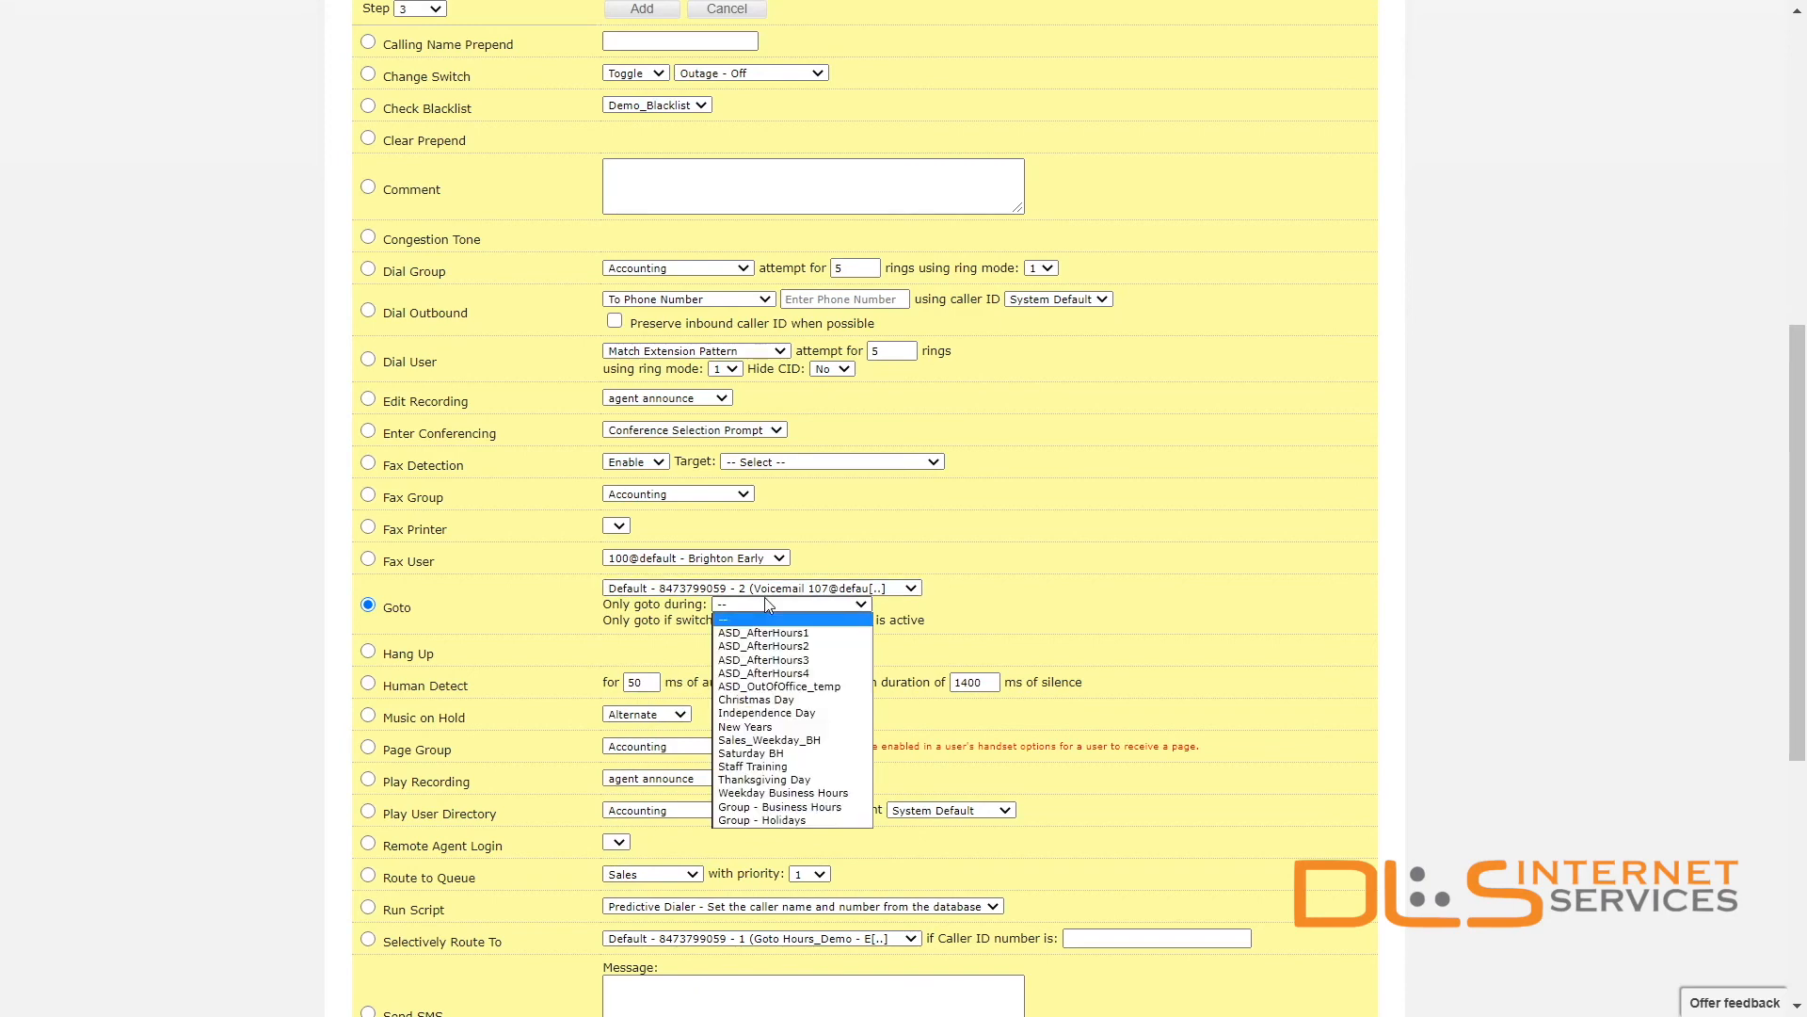
click(783, 767)
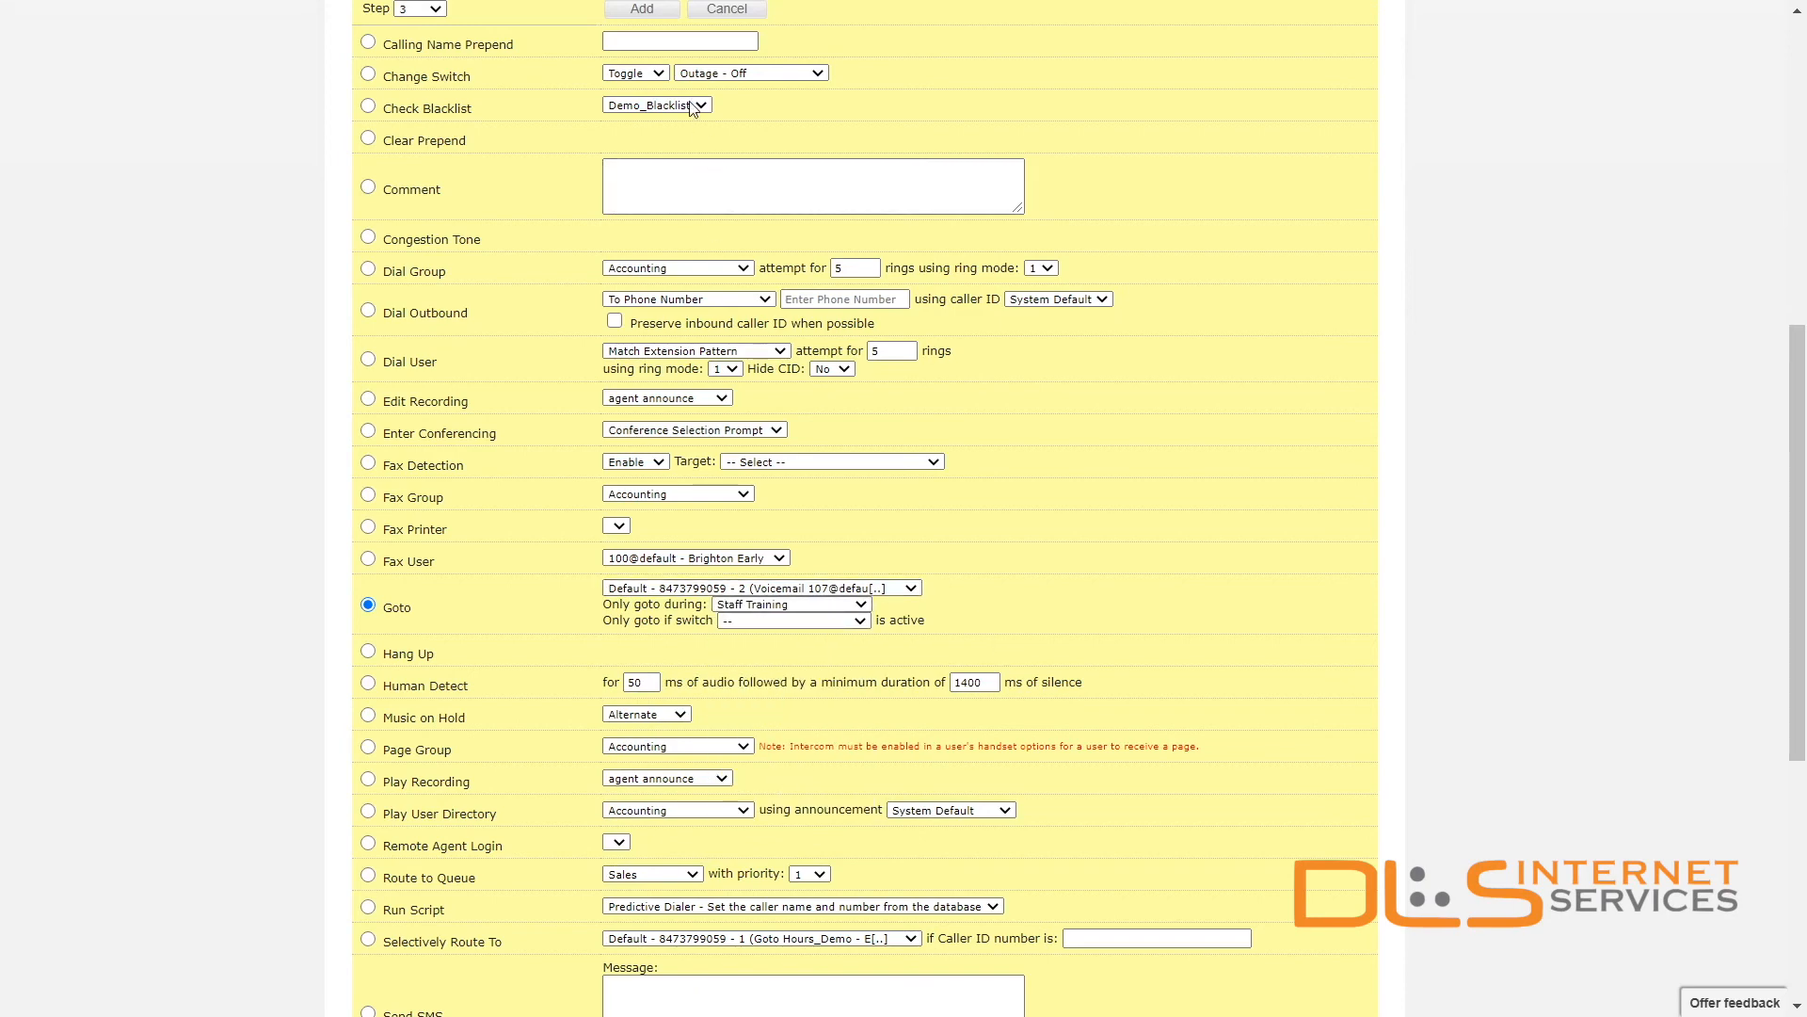
click(642, 9)
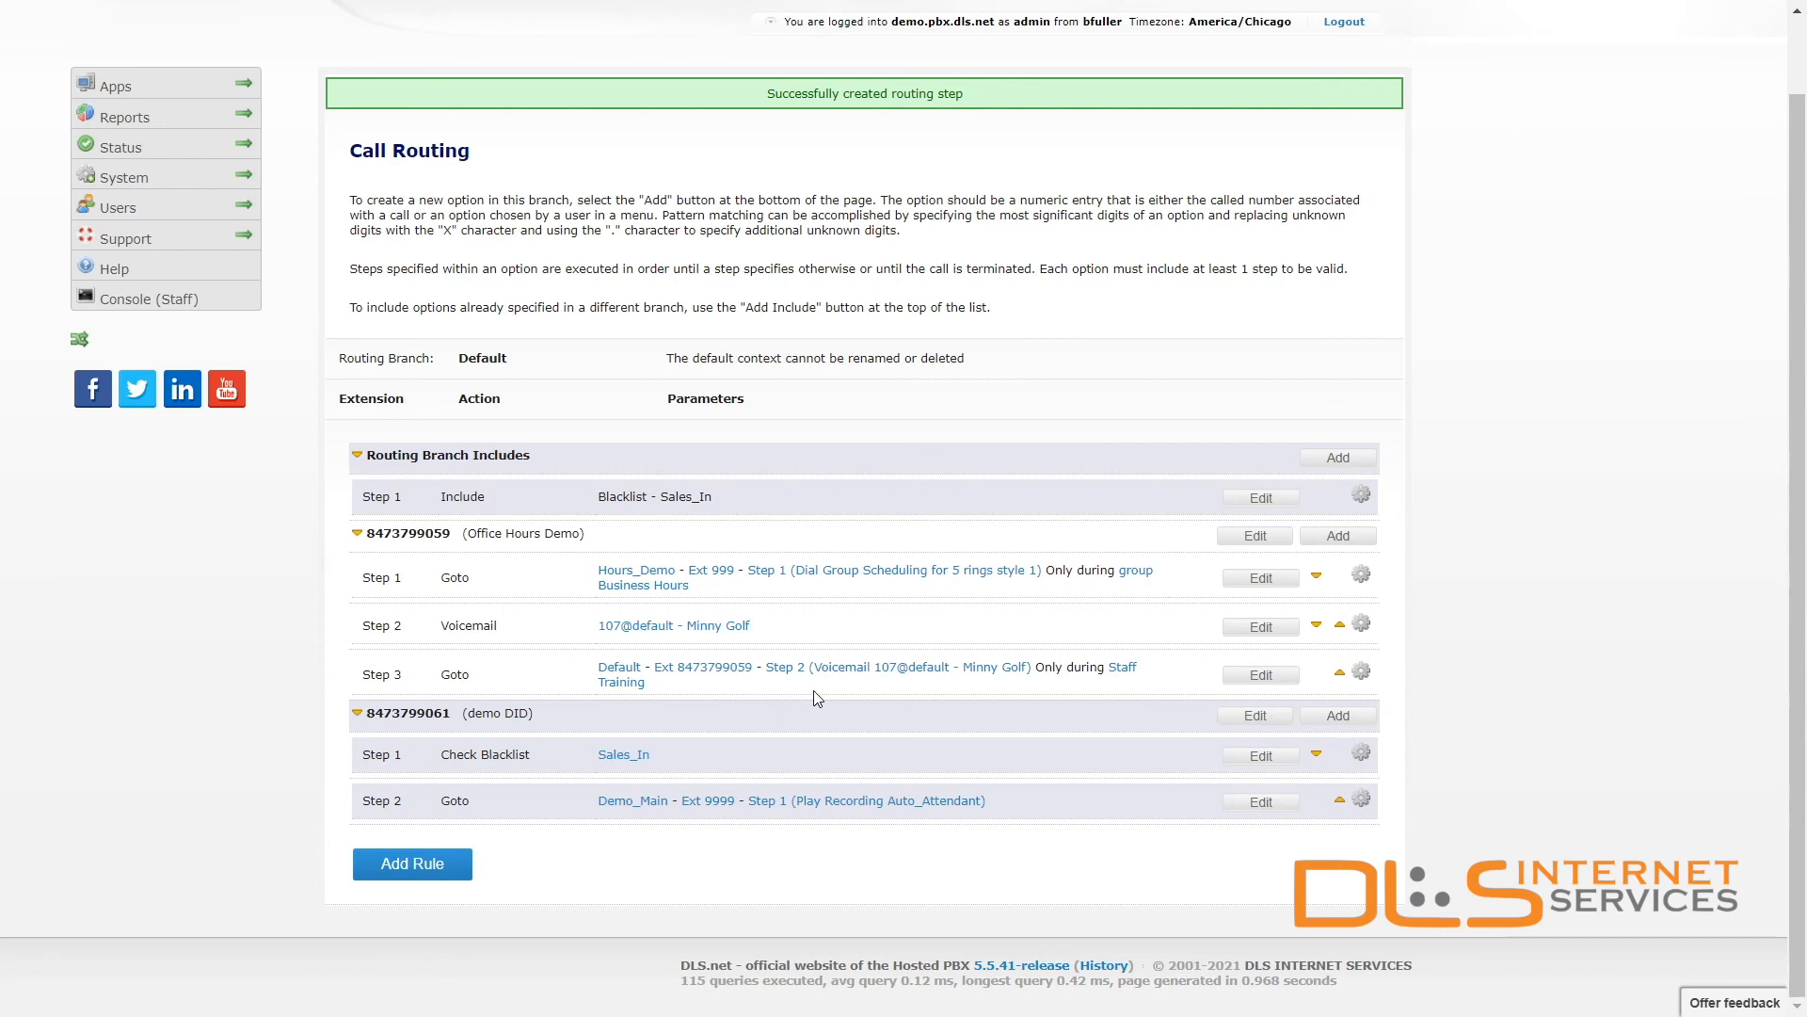
click(1341, 674)
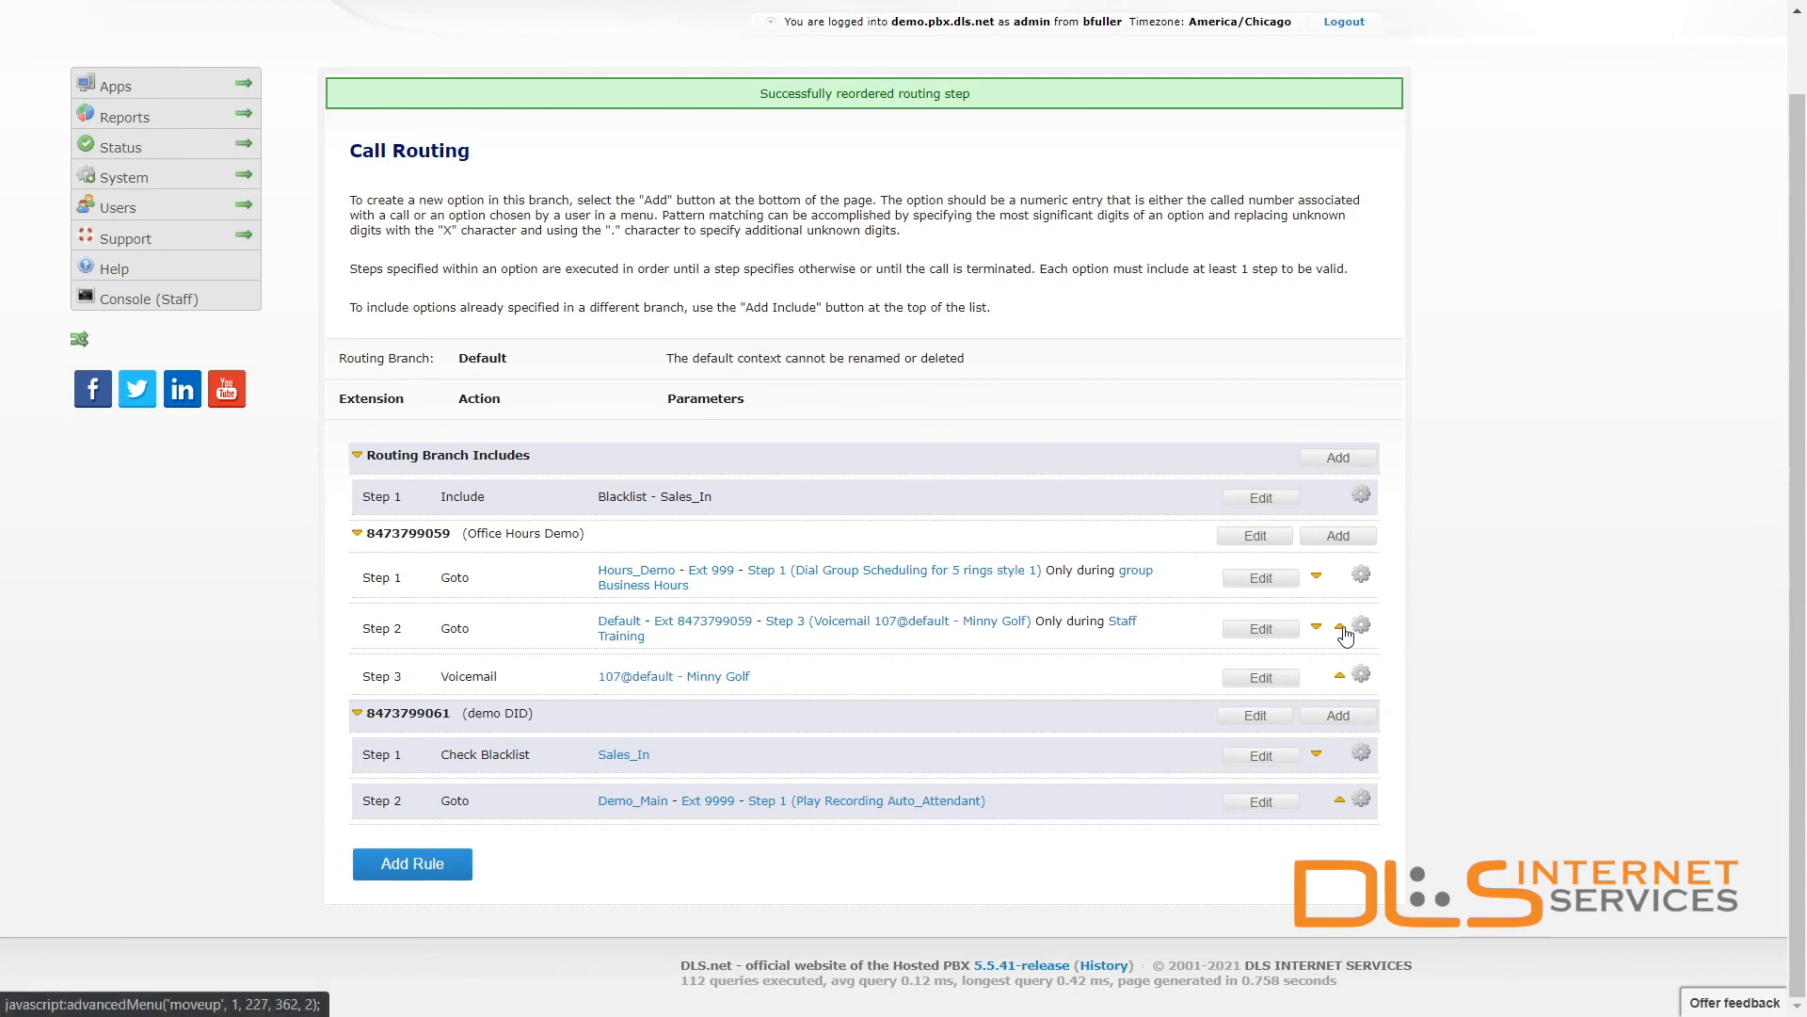
click(1341, 628)
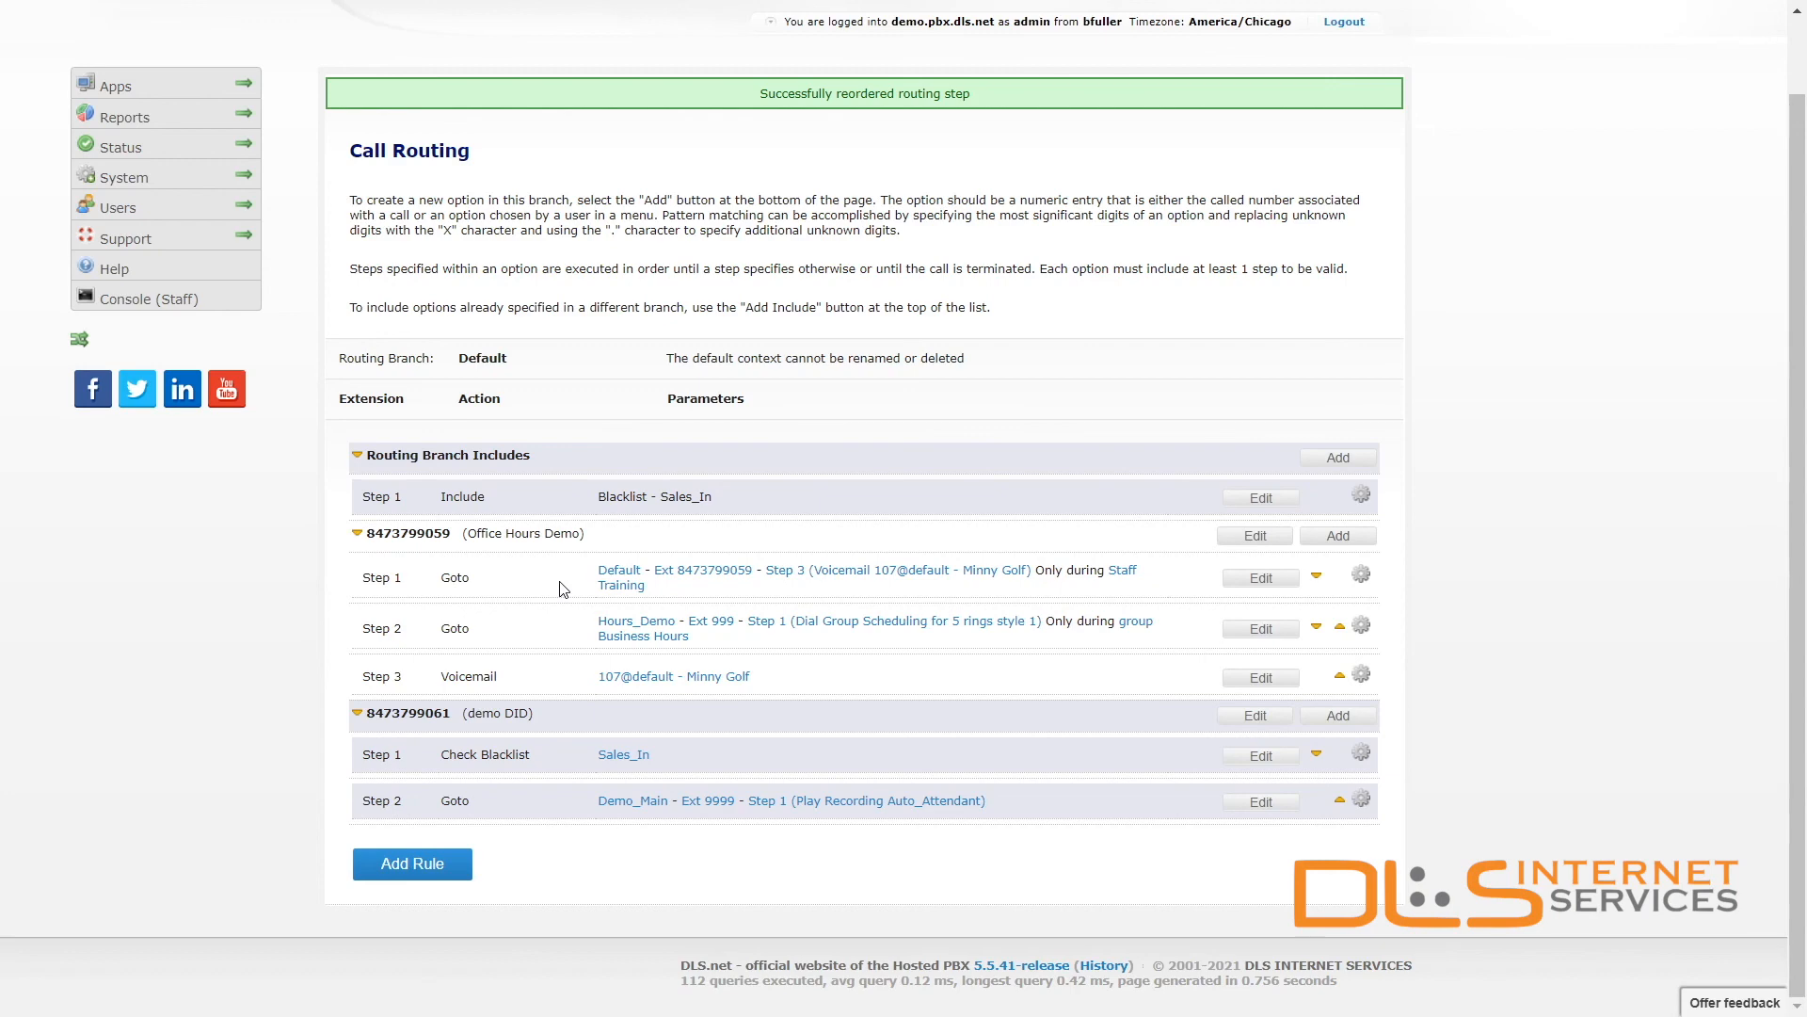
Add another Goto as step 1 of the Office Hours Demo number, targeting its voicemail step only during Group - Holidays.
click(1317, 543)
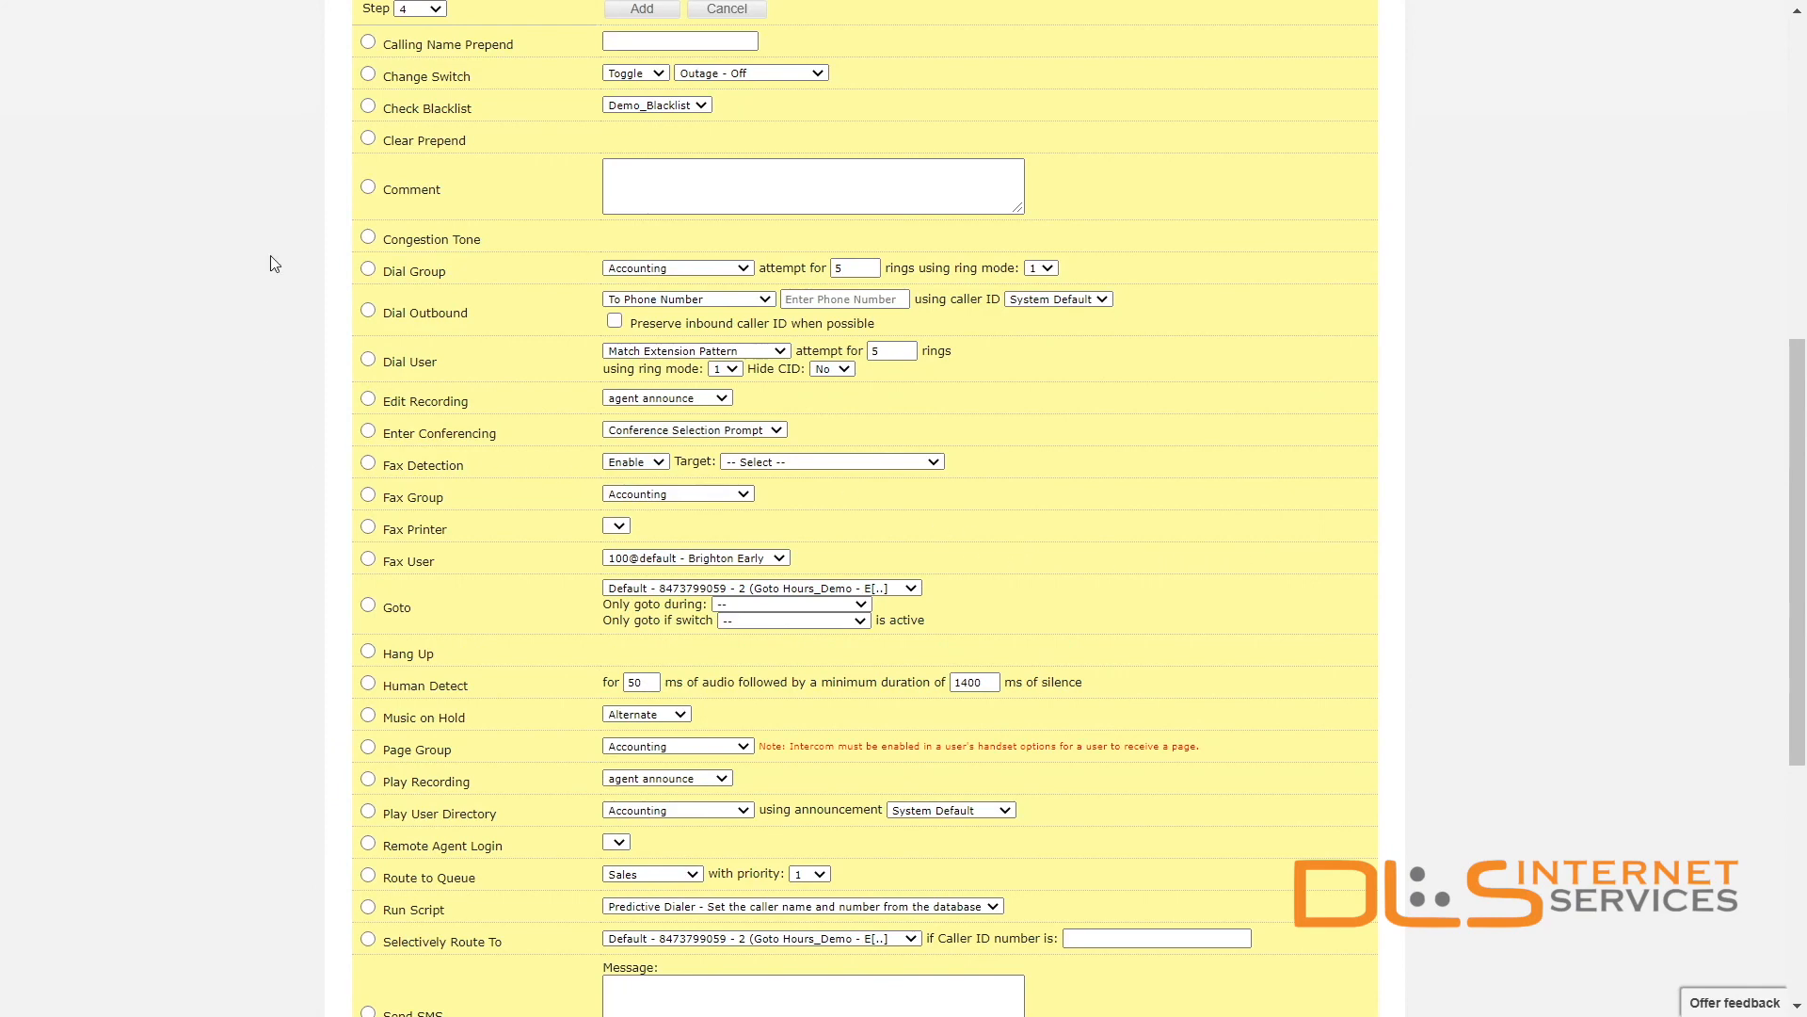
click(435, 10)
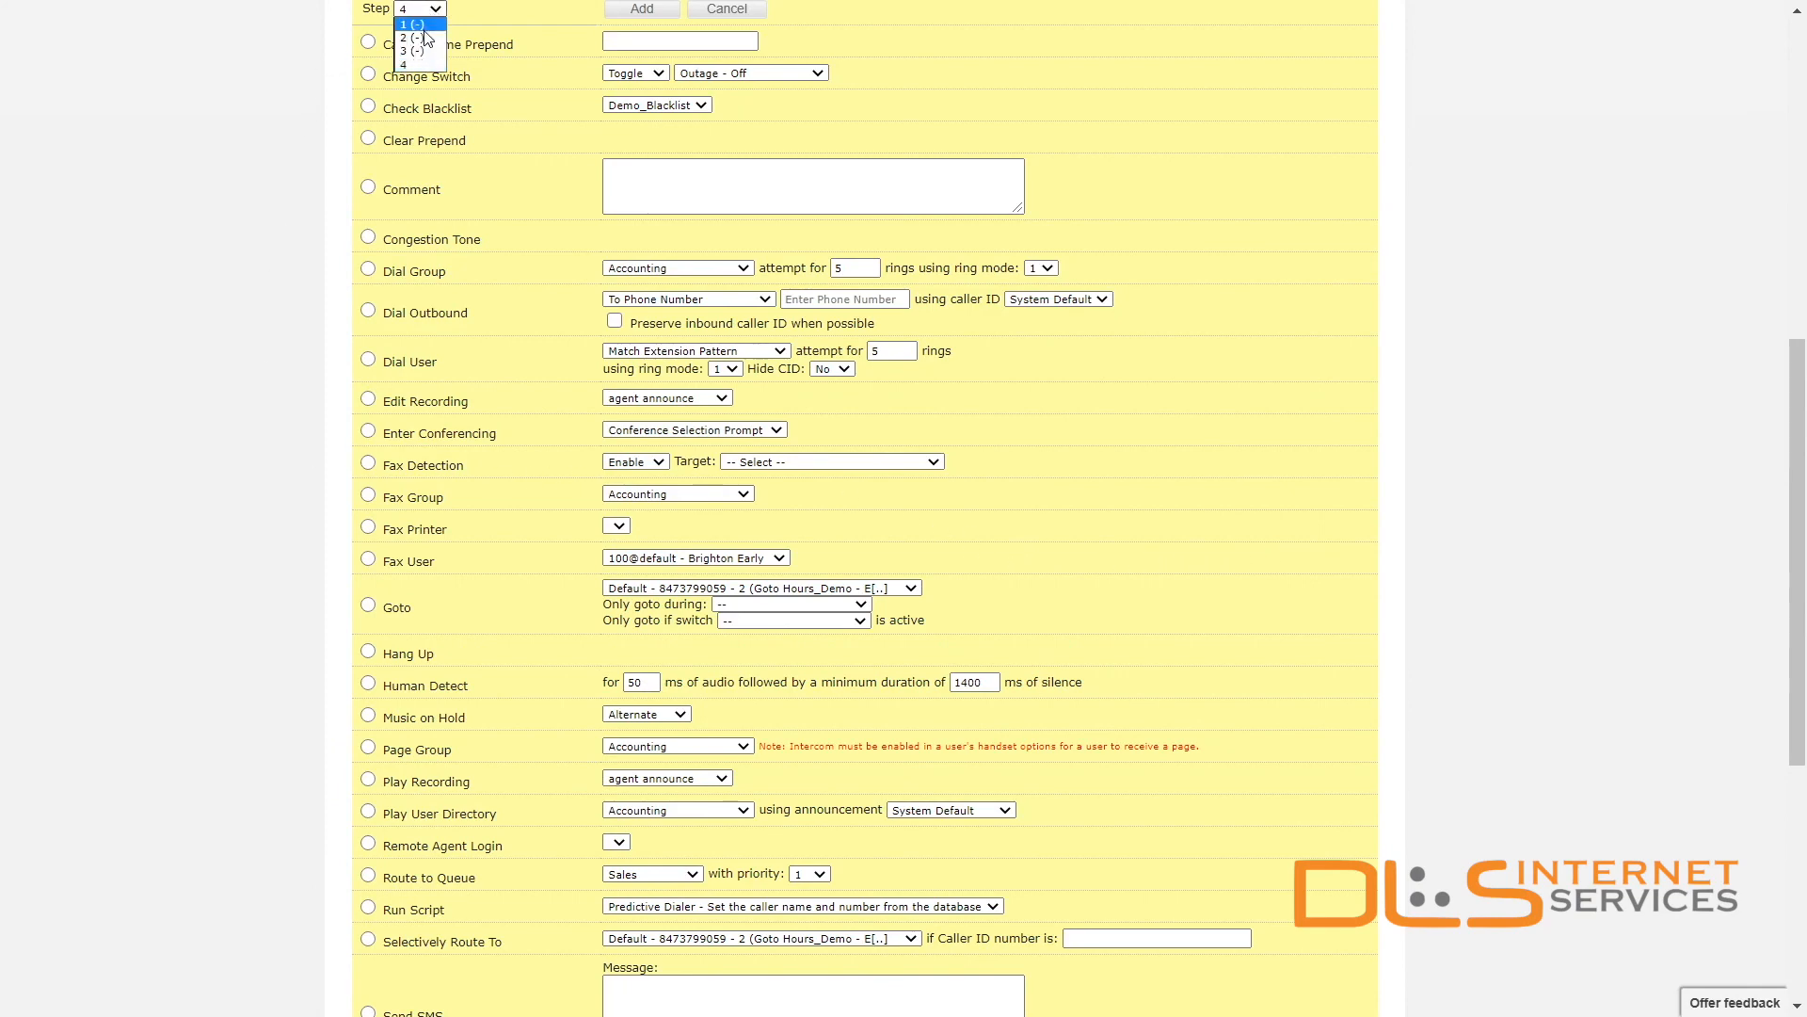
click(420, 25)
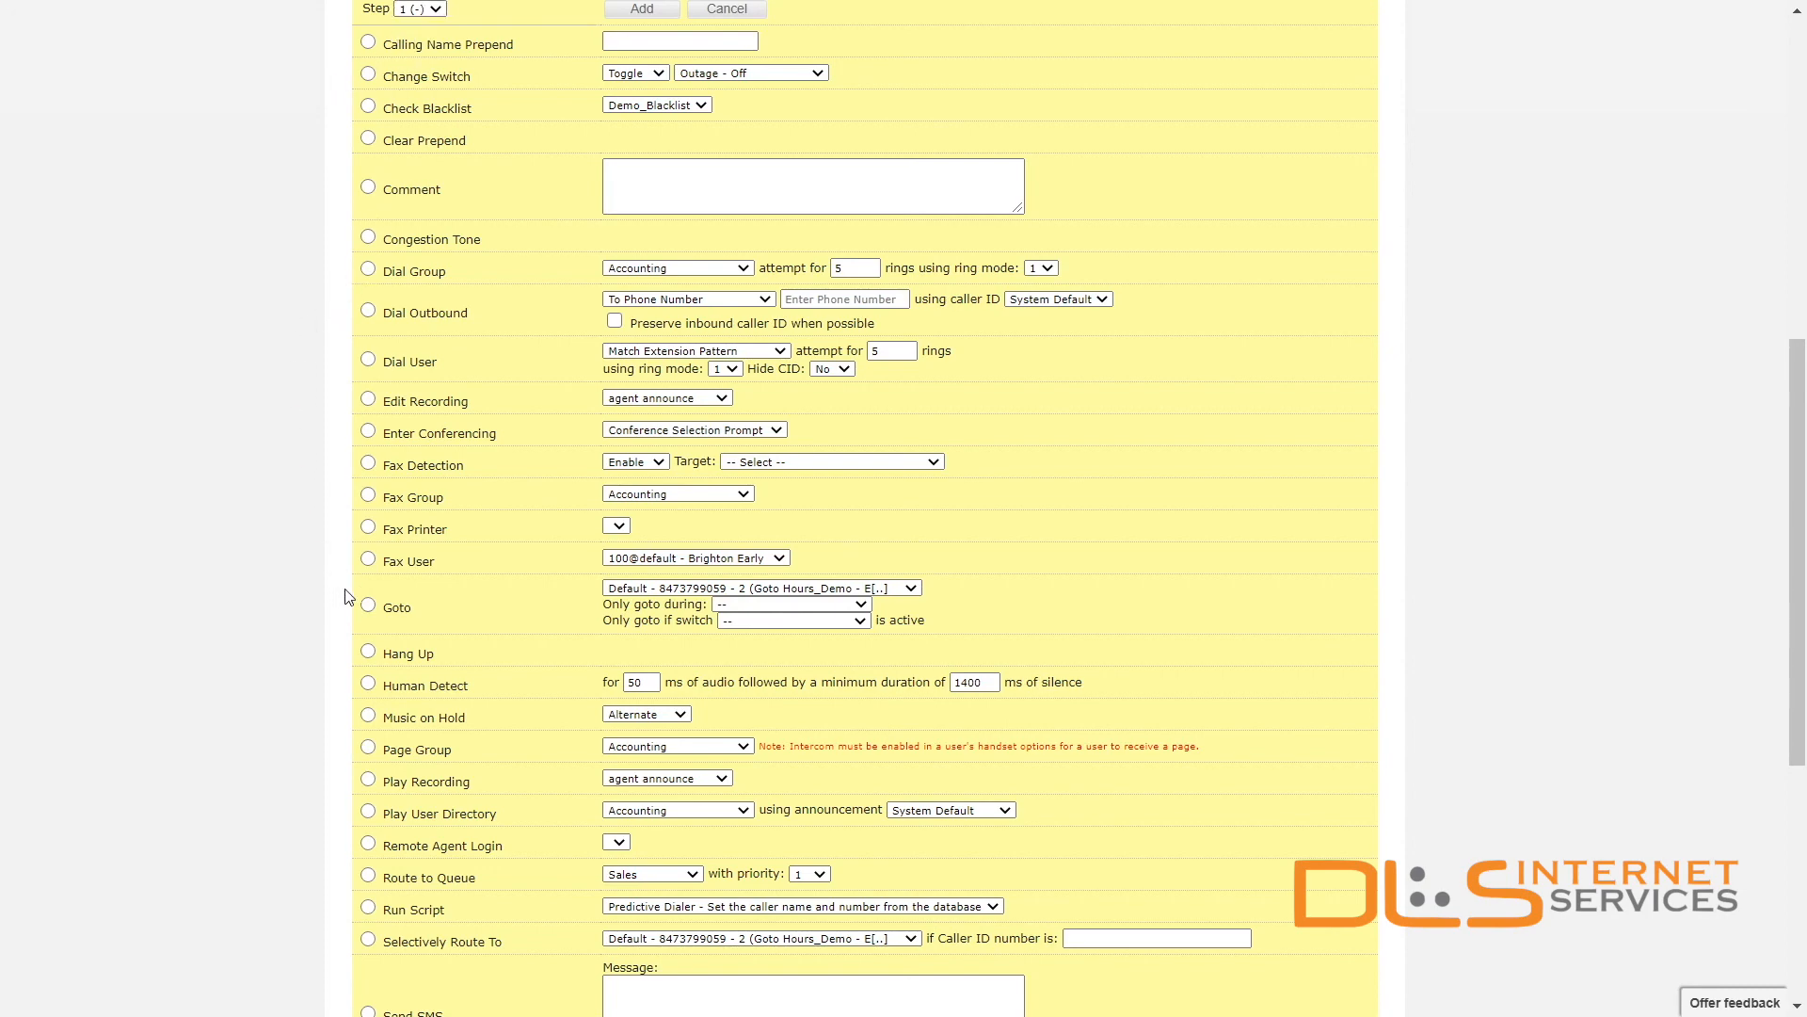
click(368, 605)
click(646, 589)
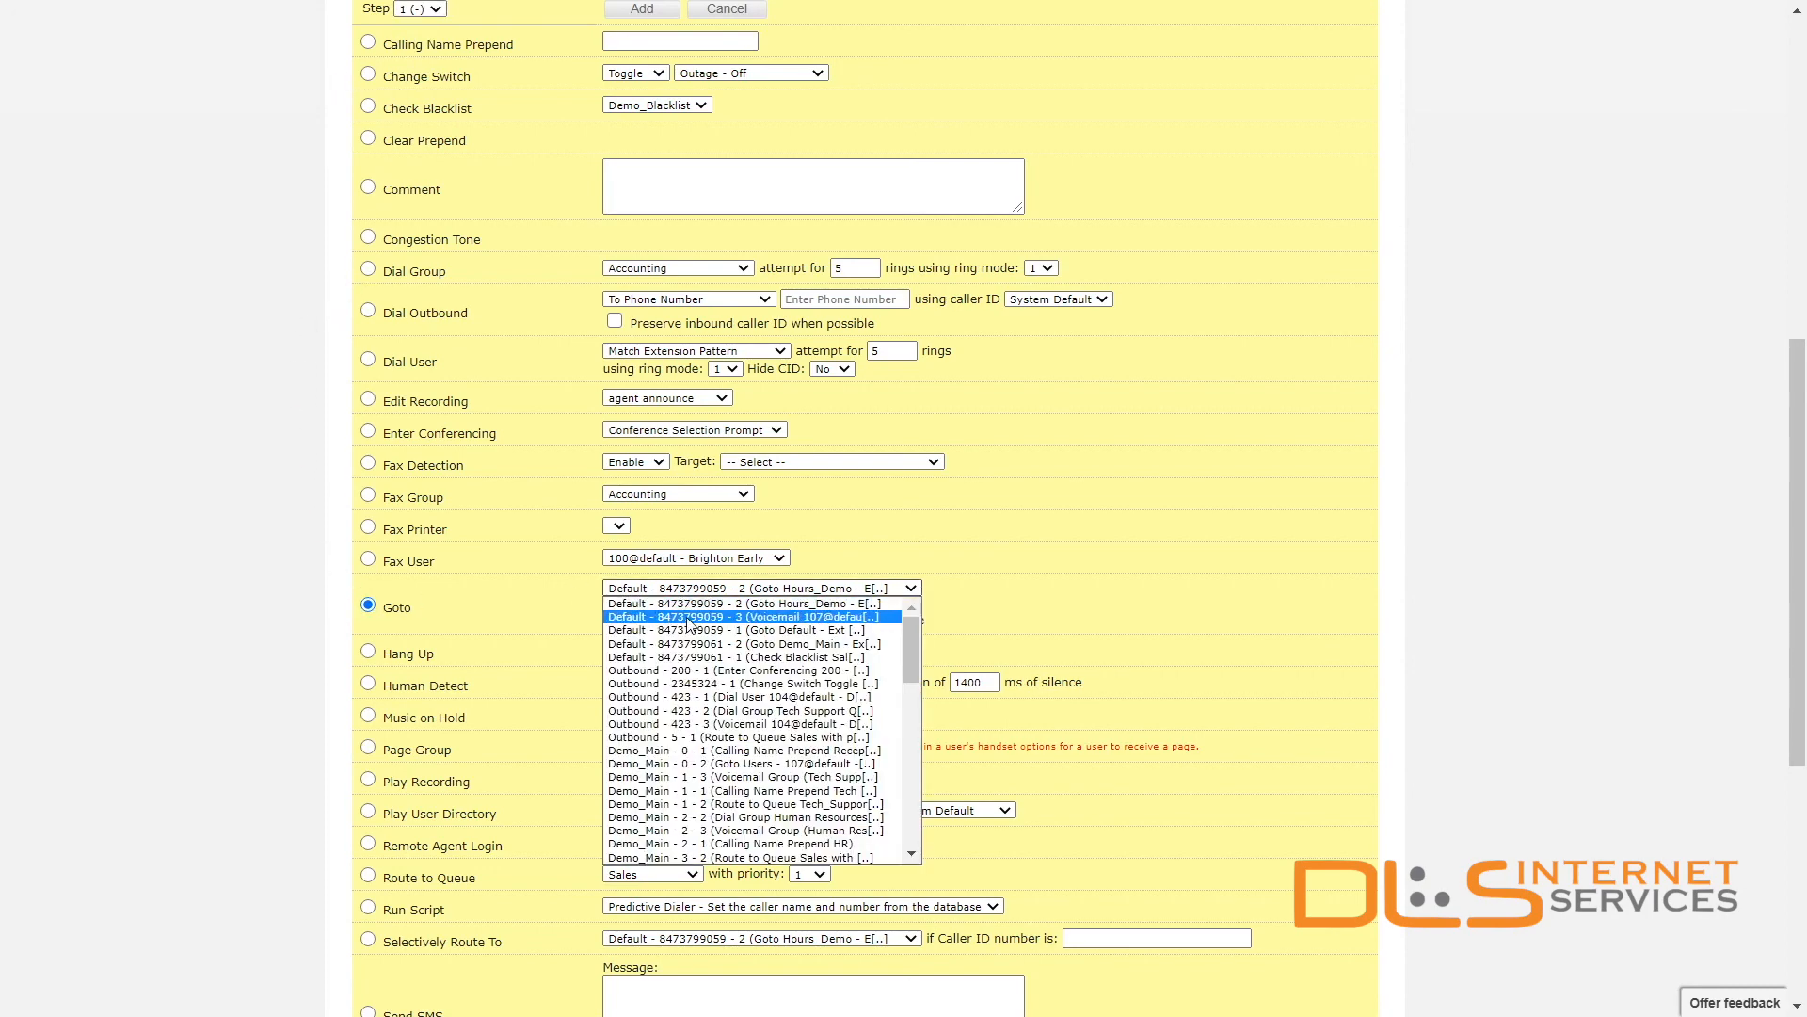
click(693, 617)
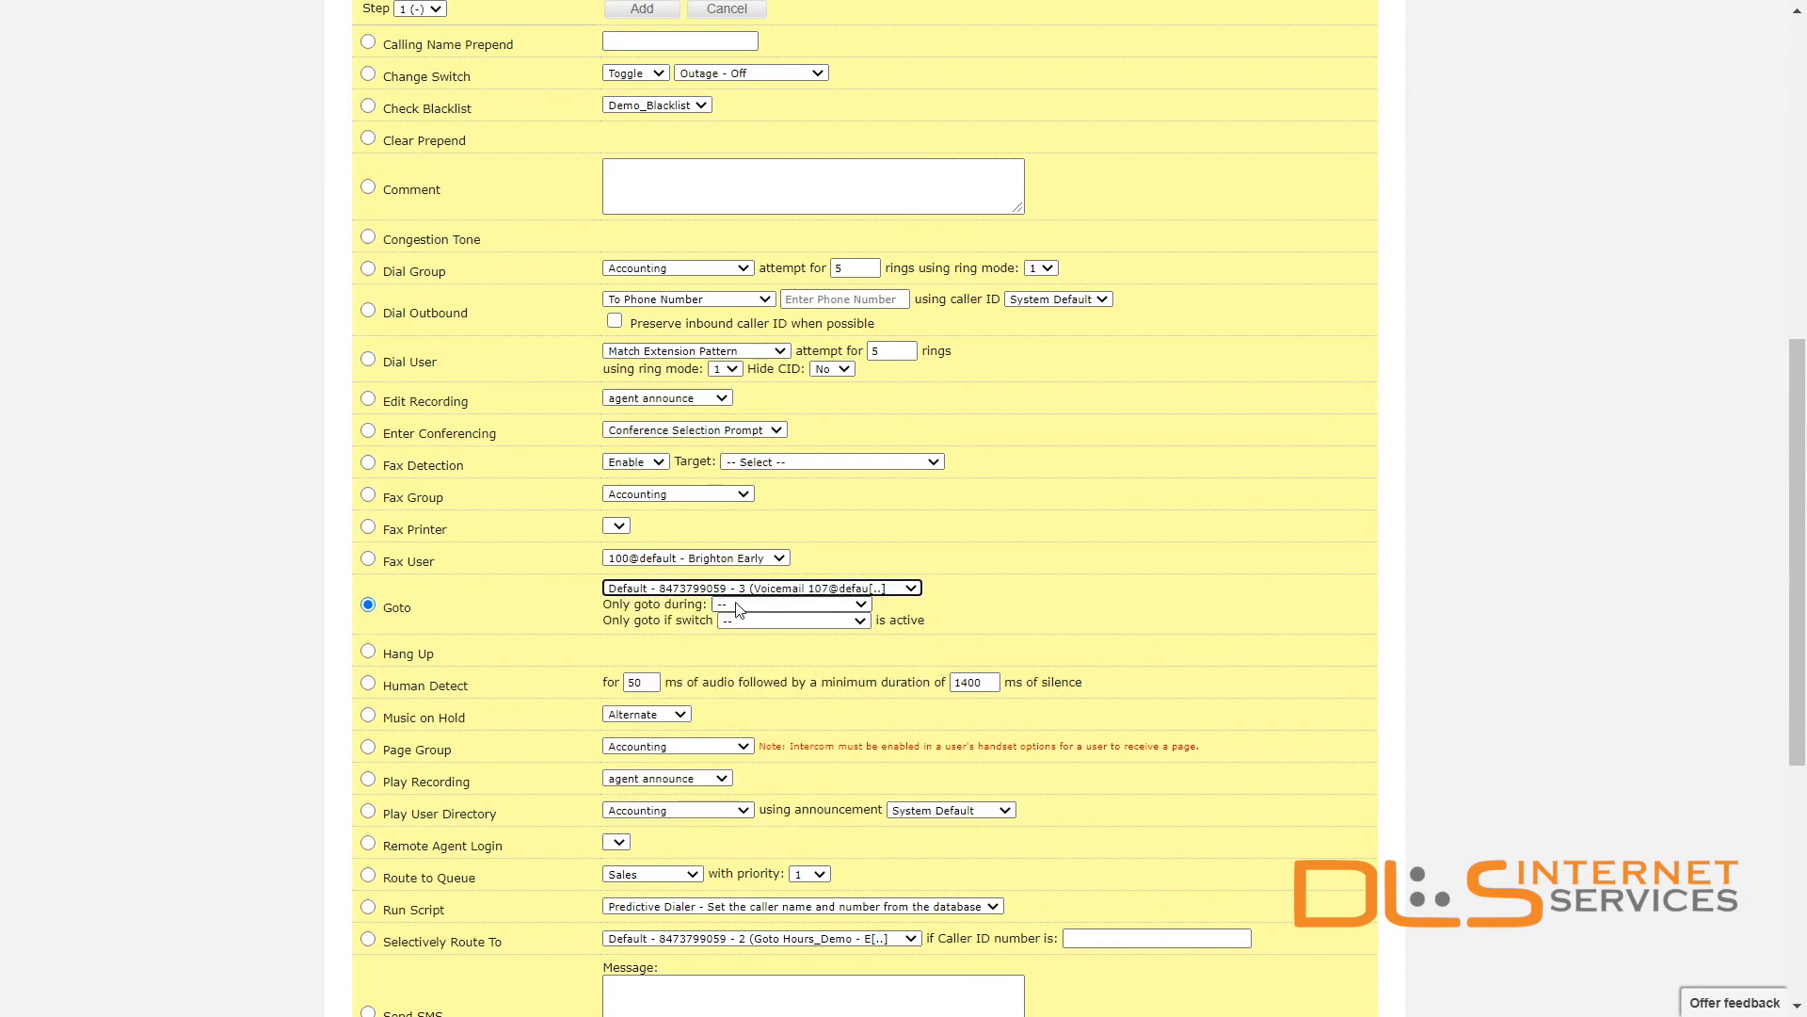
click(739, 605)
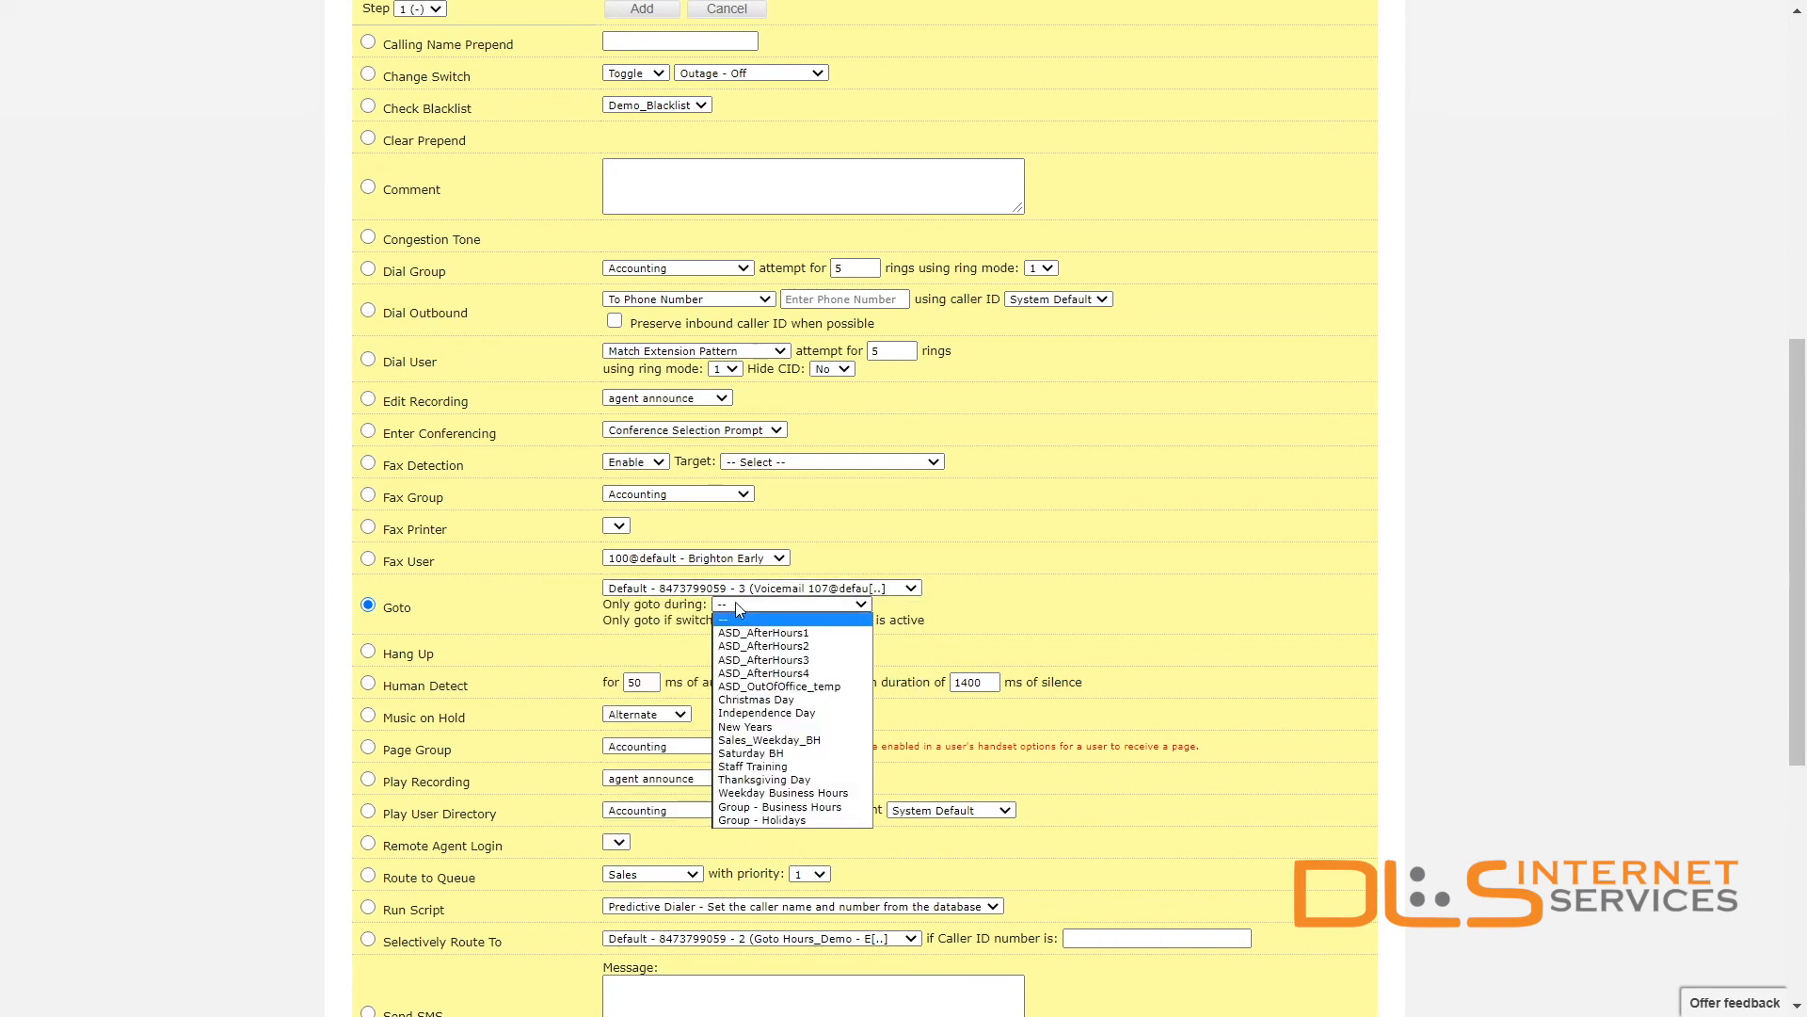
click(791, 821)
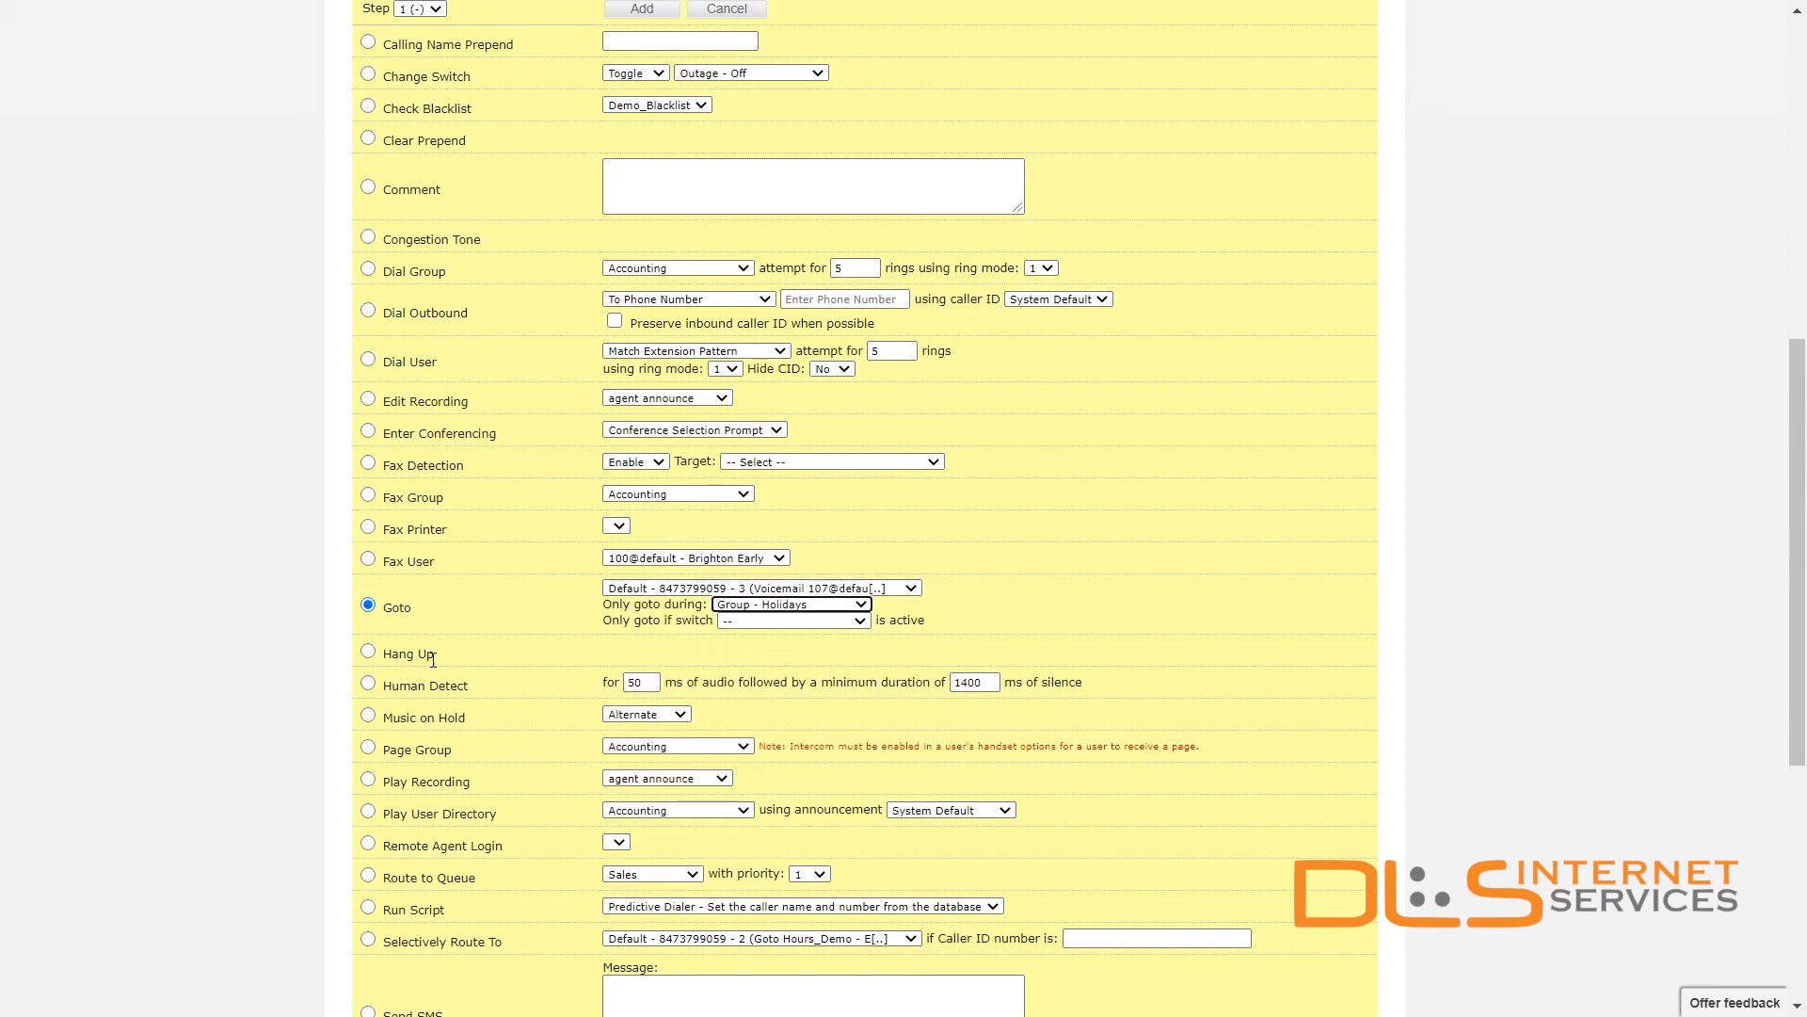
click(647, 14)
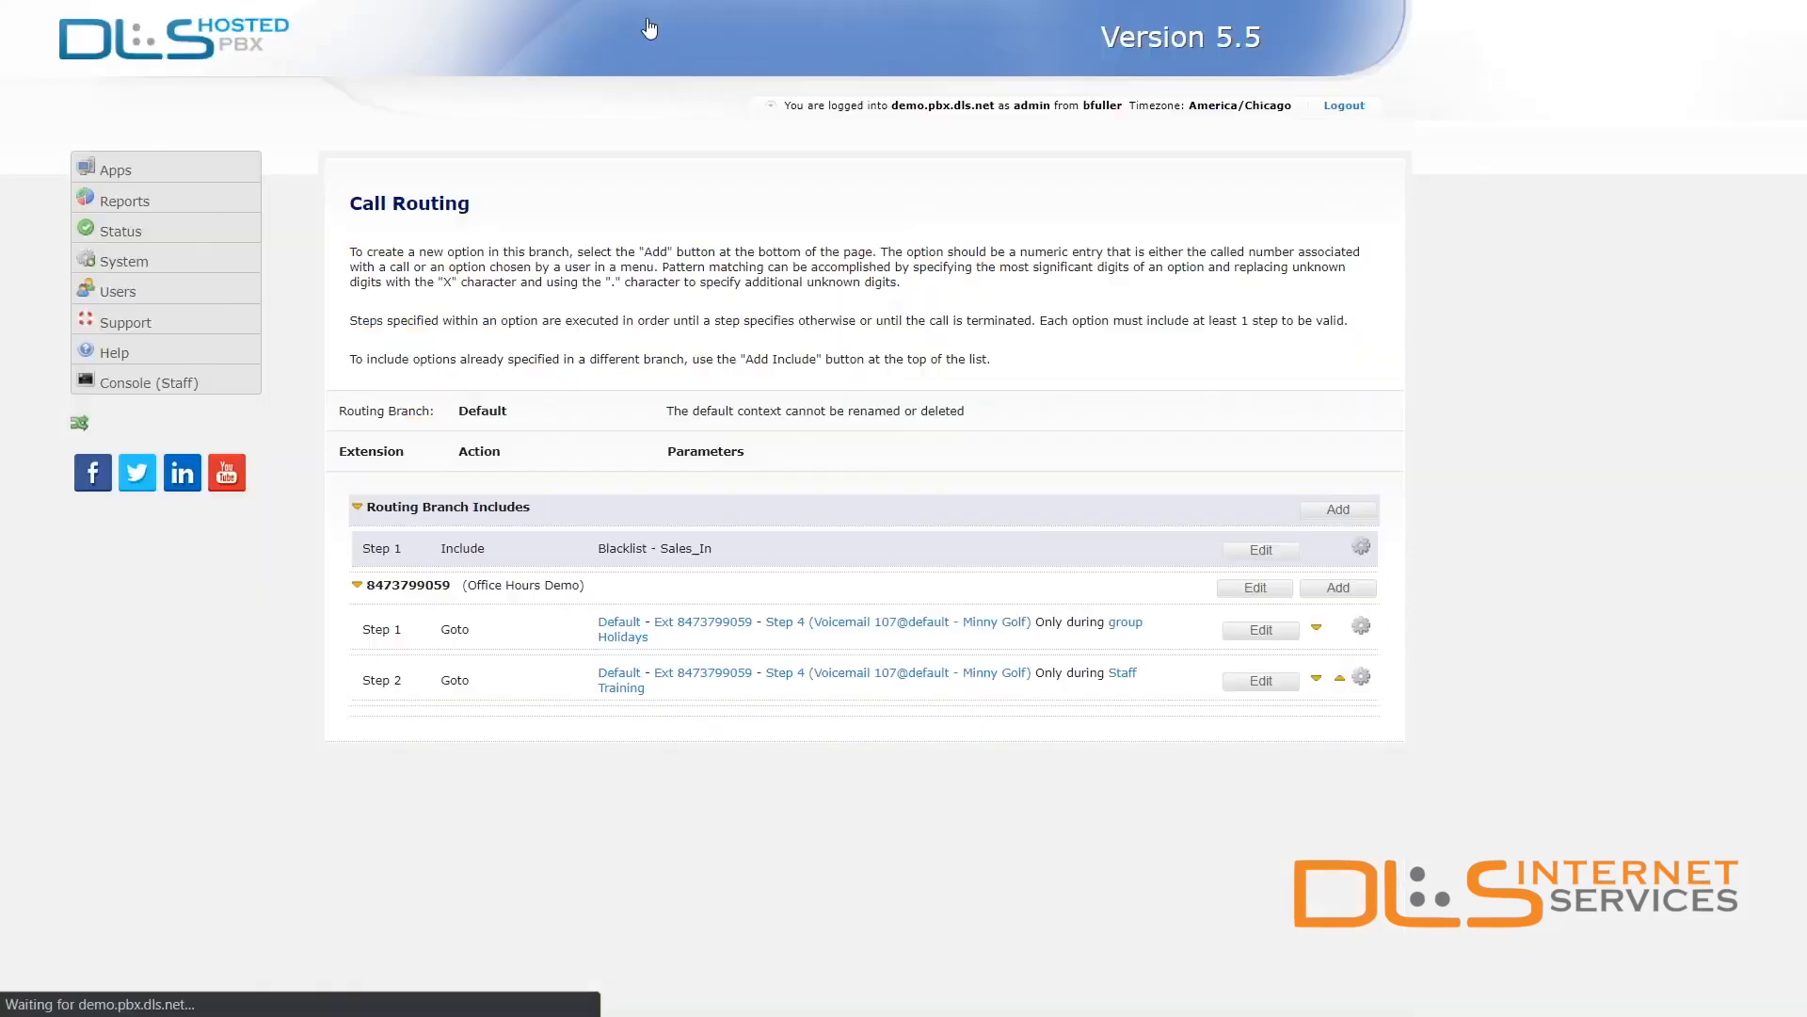